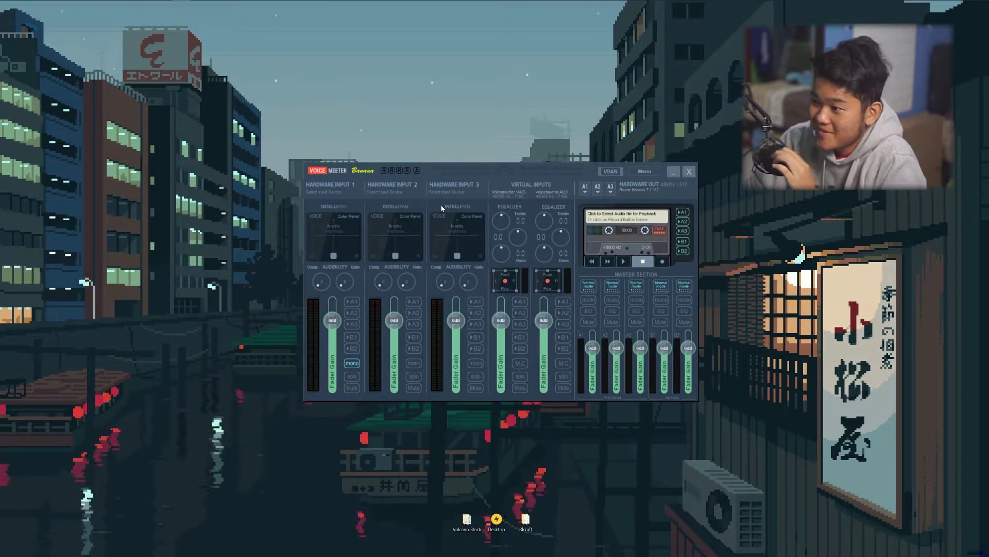
drag(432, 171, 433, 169)
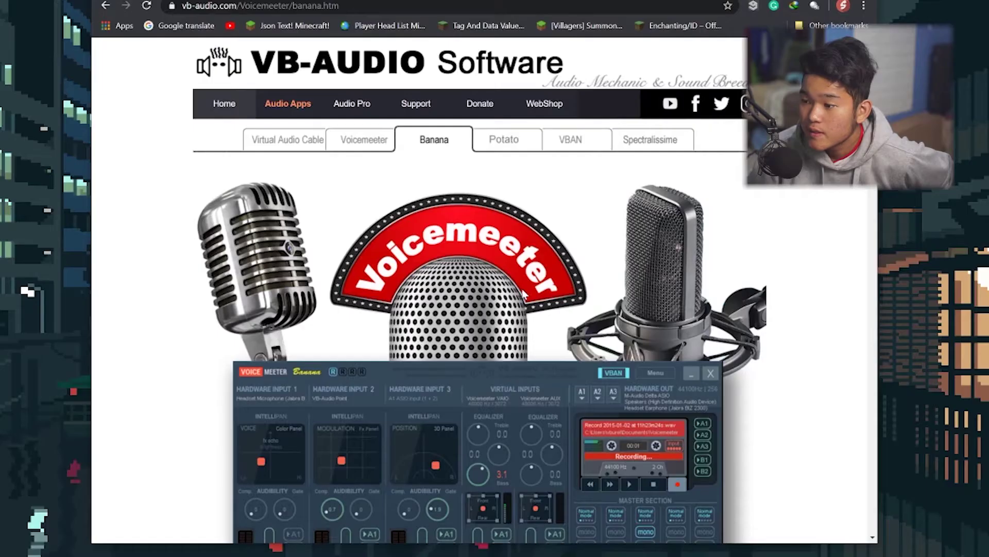
- Download the Voicemeeter Banana EXE installer from the VB-Audio page, keeping the option to show the completed existing file or resume it
scroll(516, 293, down, 3)
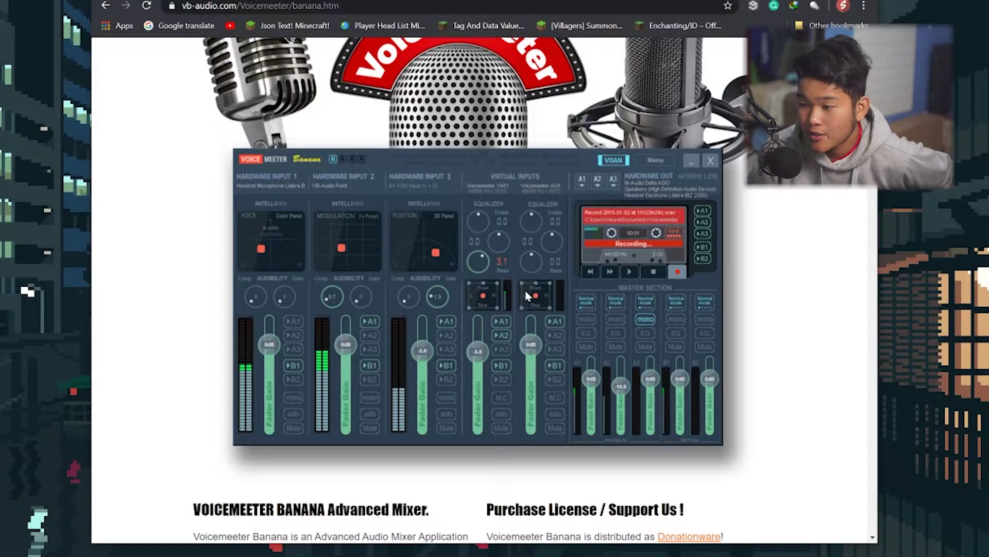
scroll(526, 295, down, 2)
scroll(526, 295, down, 4)
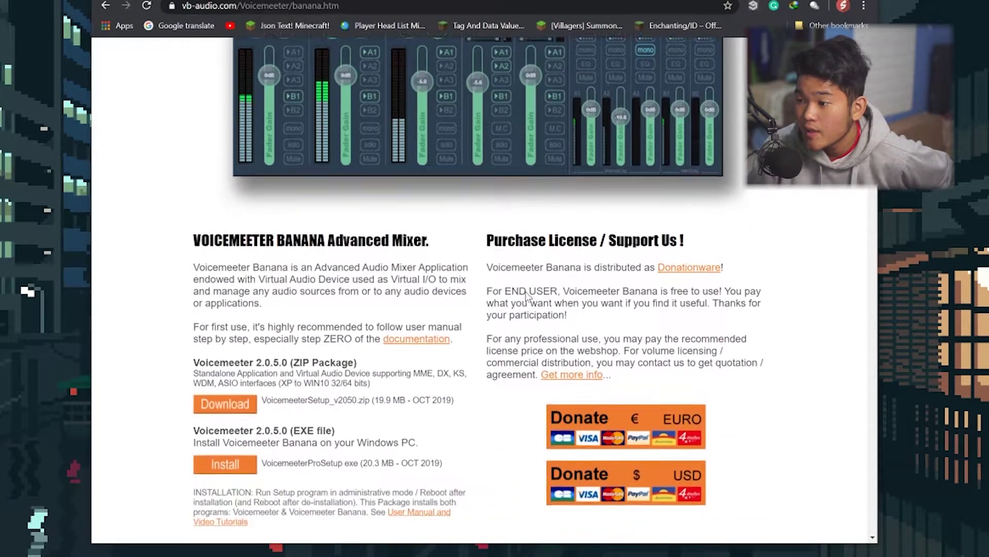
scroll(518, 304, up, 8)
scroll(515, 306, down, 4)
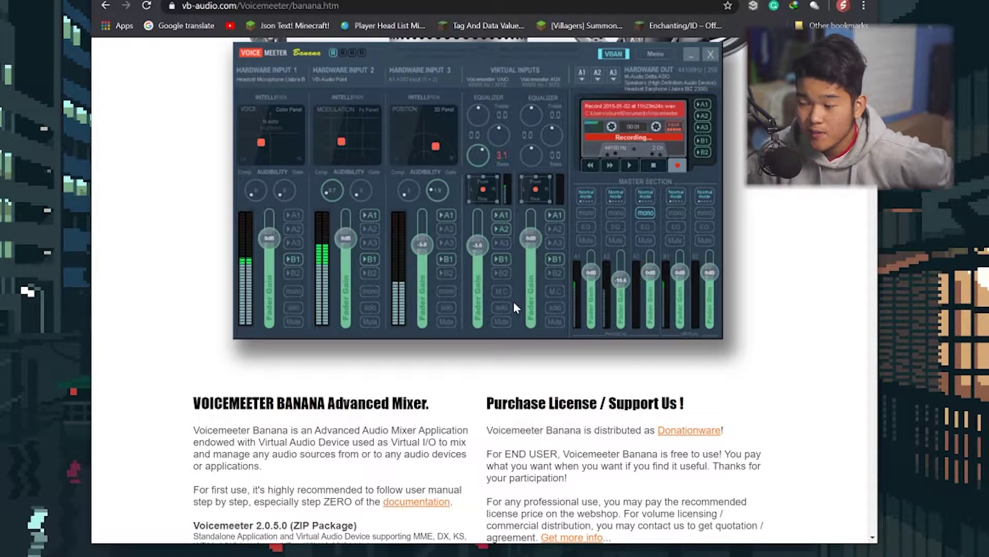
scroll(514, 304, down, 4)
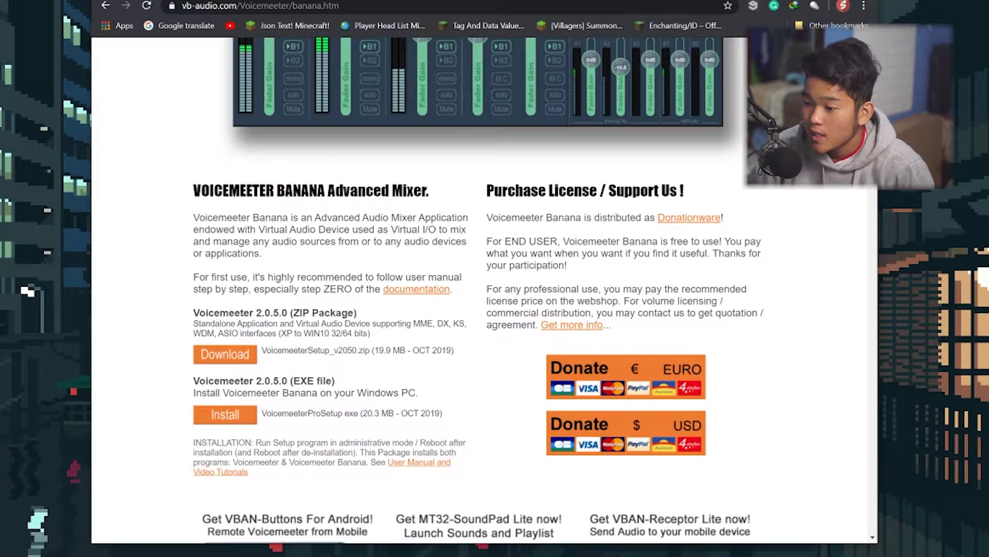
click(232, 416)
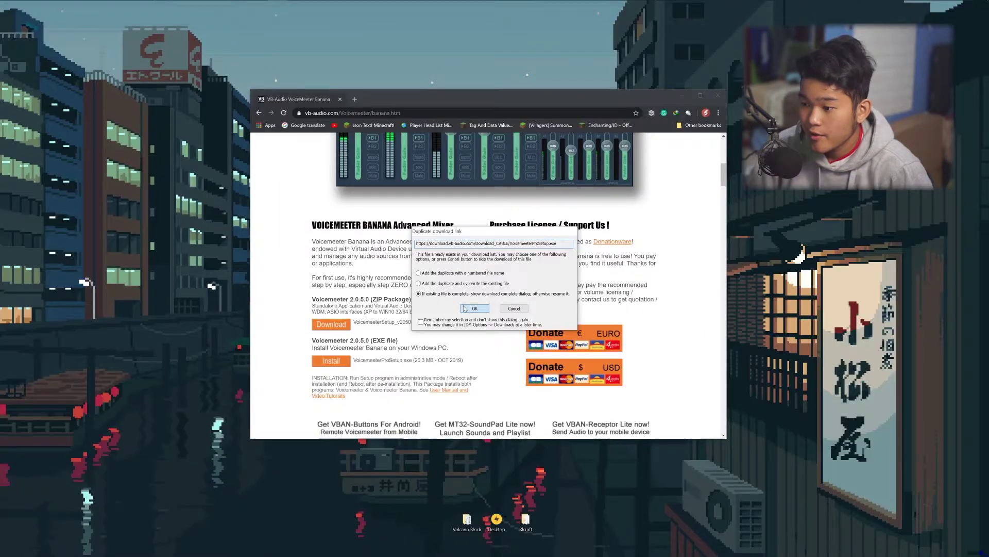
click(474, 308)
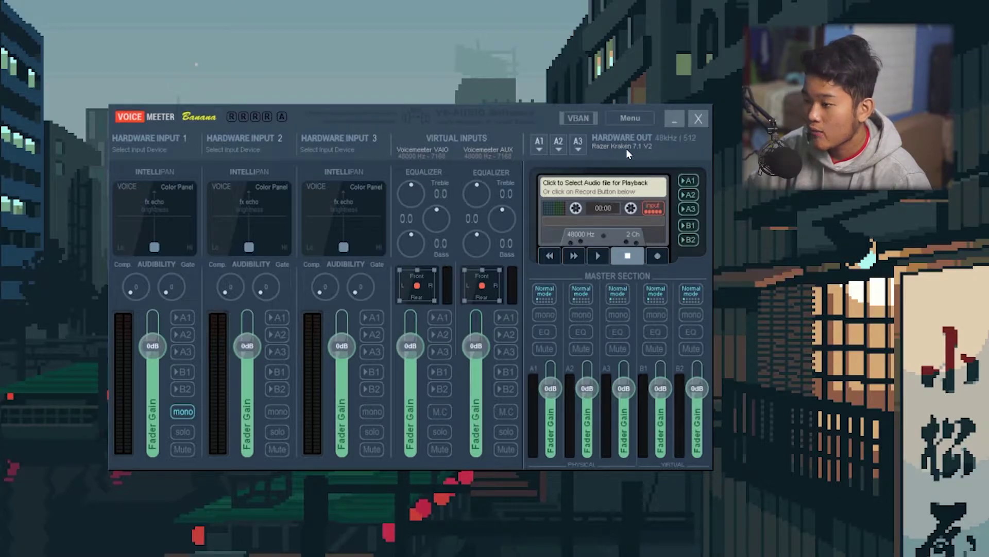
- Set hardware output A2 to WDM: LG TV (Intel(R) Display Audio) and look through the device lists for A1 and A3
click(648, 148)
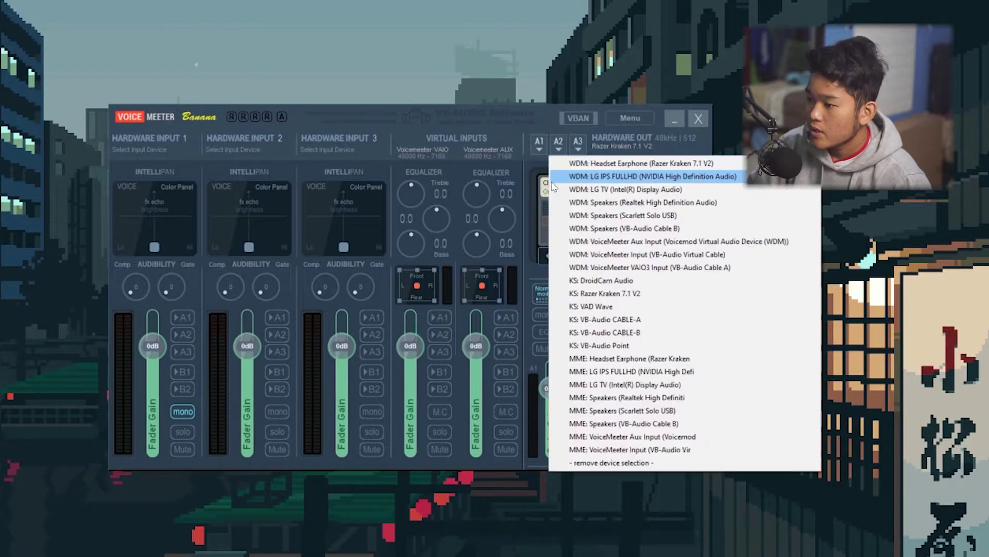
click(592, 189)
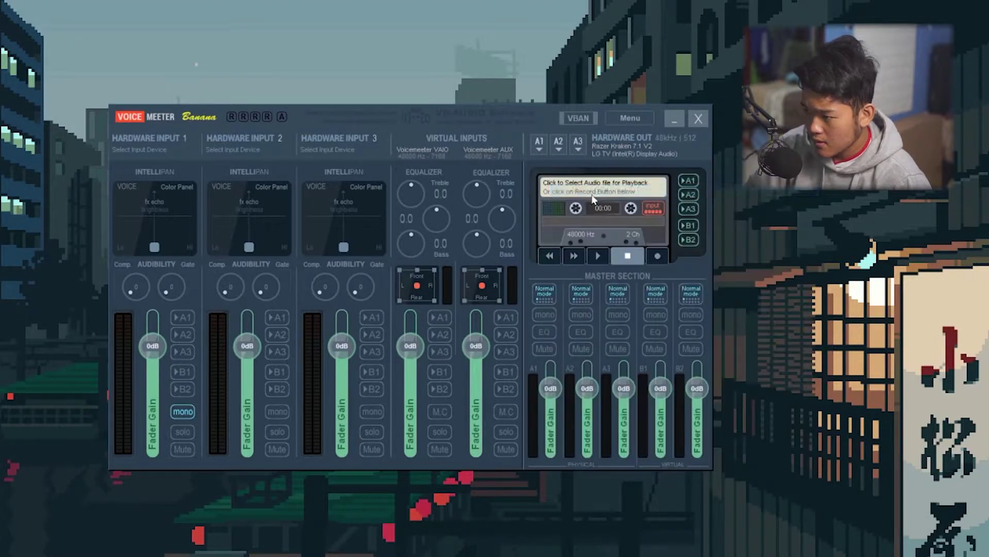
click(601, 160)
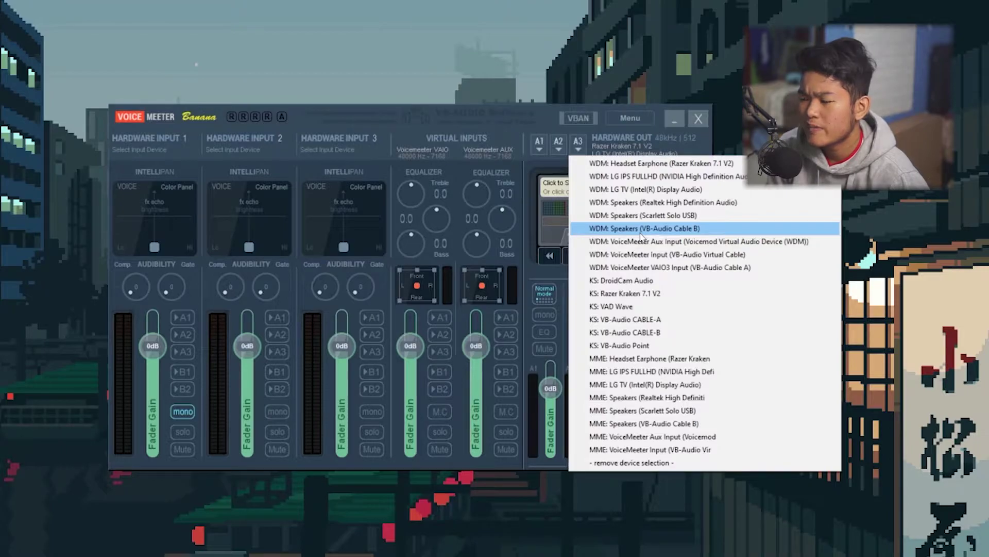
click(539, 146)
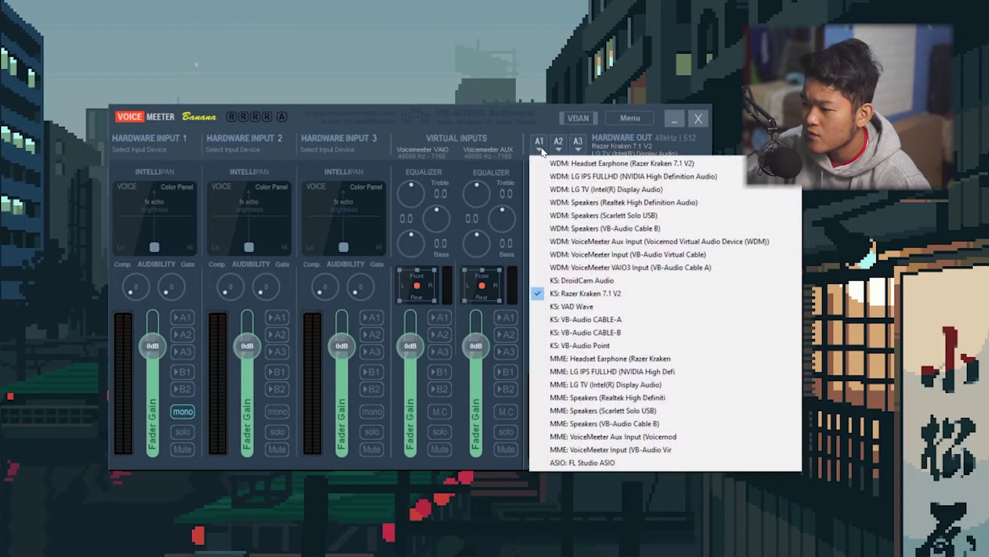
click(559, 146)
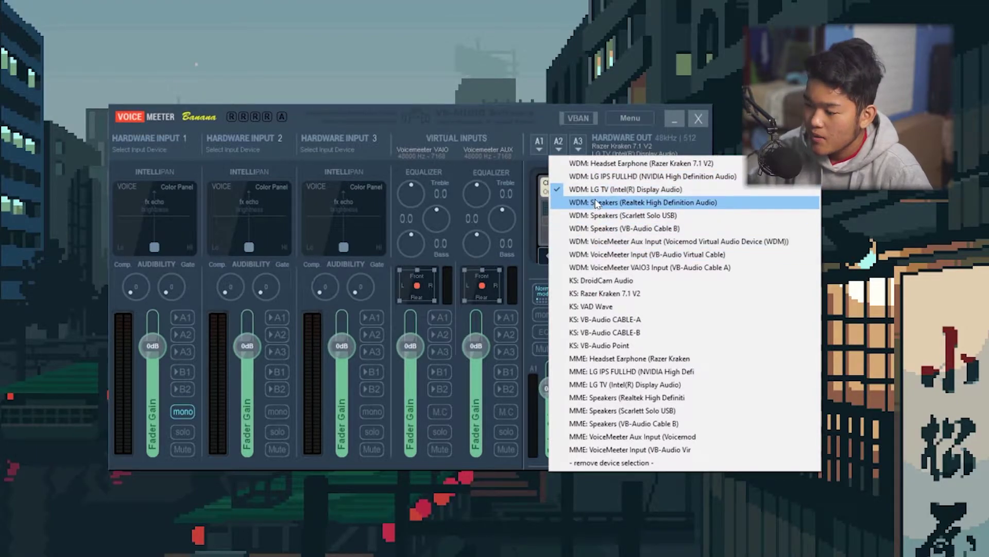
click(572, 191)
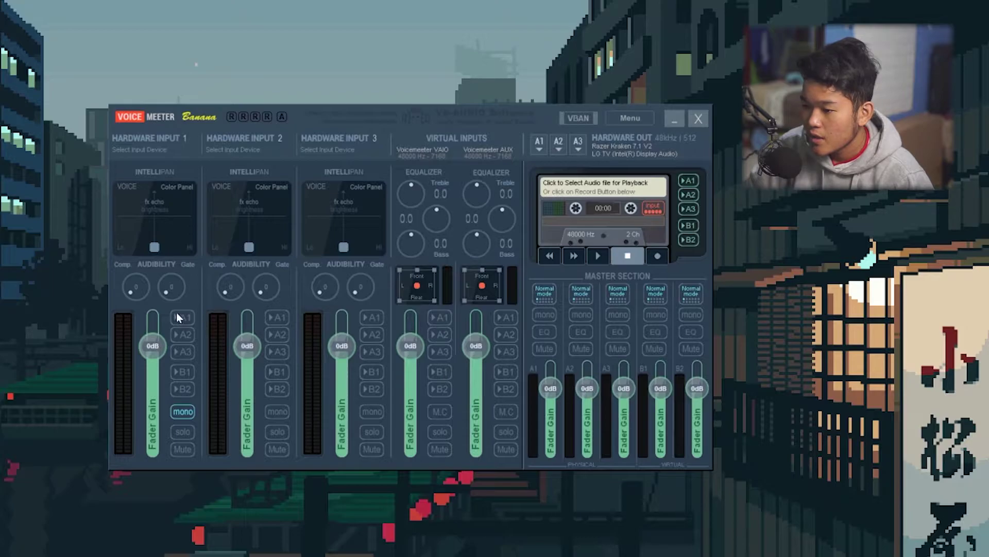
- Try switching the A1 and B1 output routing on and off across the hardware and virtual input strips
click(372, 316)
click(439, 317)
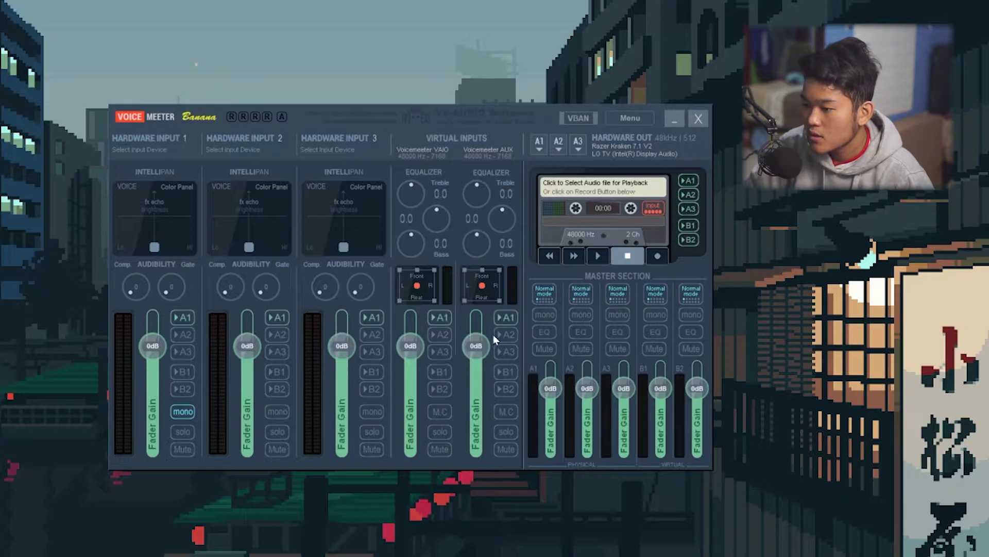
click(182, 372)
click(277, 372)
click(372, 371)
click(439, 372)
click(279, 317)
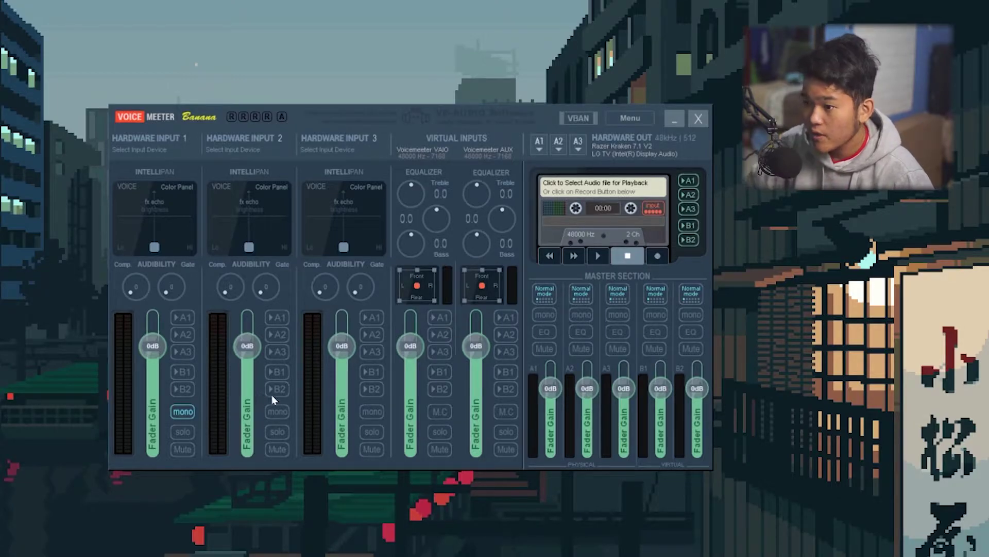
- Set Hardware Input 1 to WDM: Microphone (Scarlett Solo USB) and try its fader gain at 12 dB before resetting it to 0 dB
click(153, 147)
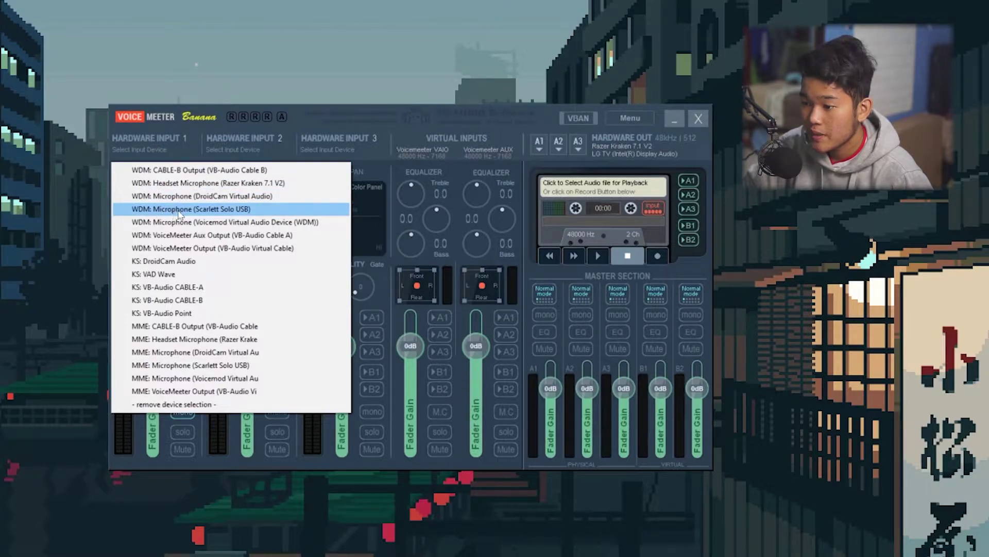
click(247, 210)
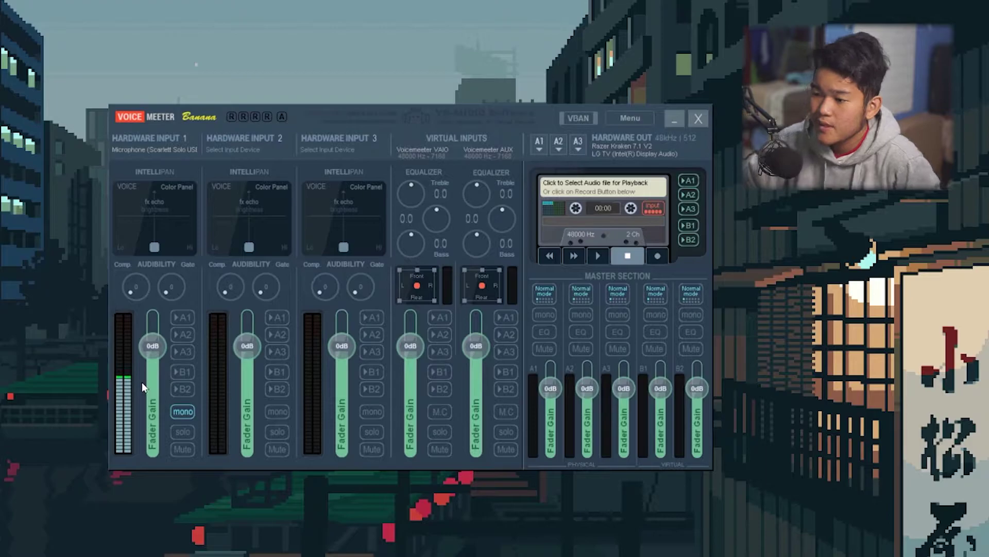
drag(160, 348, 165, 320)
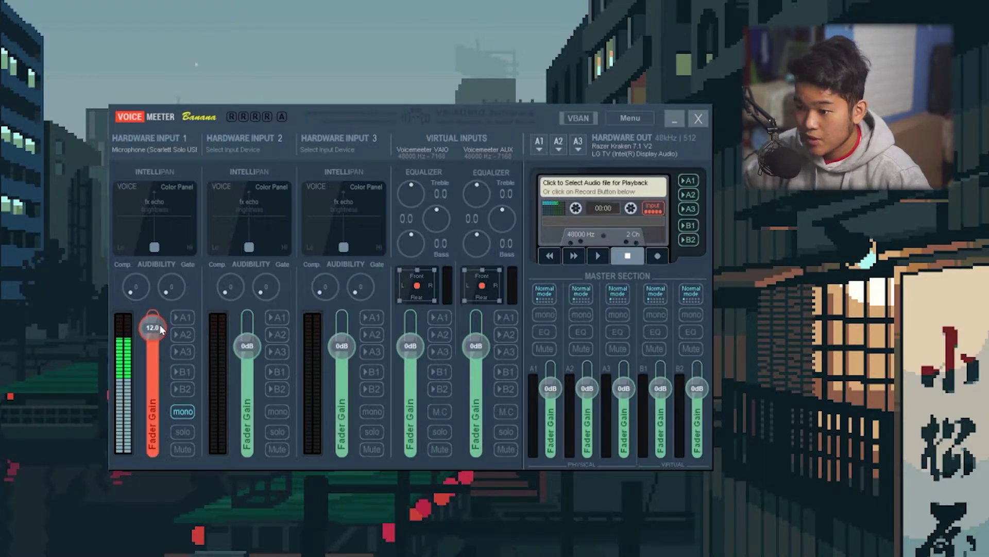
double_click(159, 326)
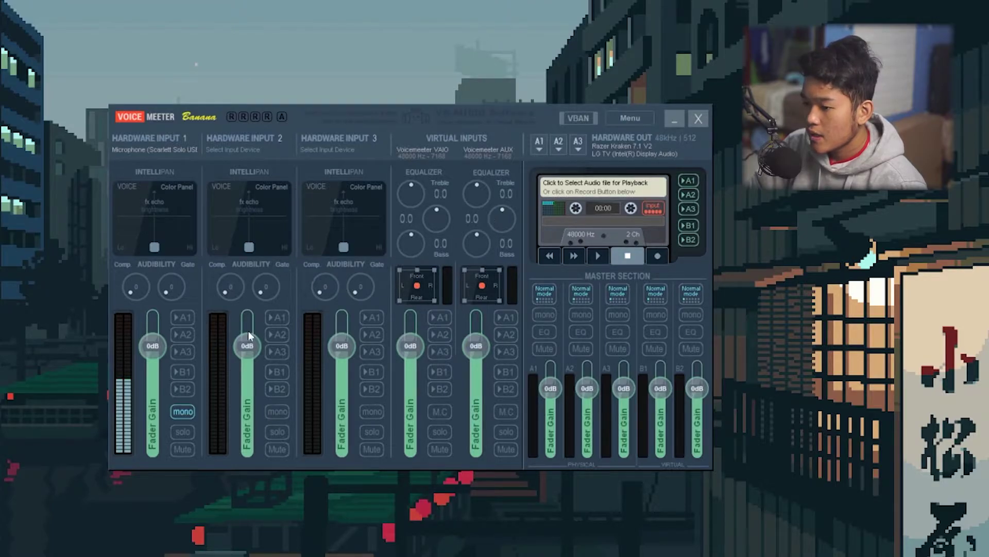
- Try routing Hardware Input 1 to outputs A1 and A2, switching each on and off
click(184, 318)
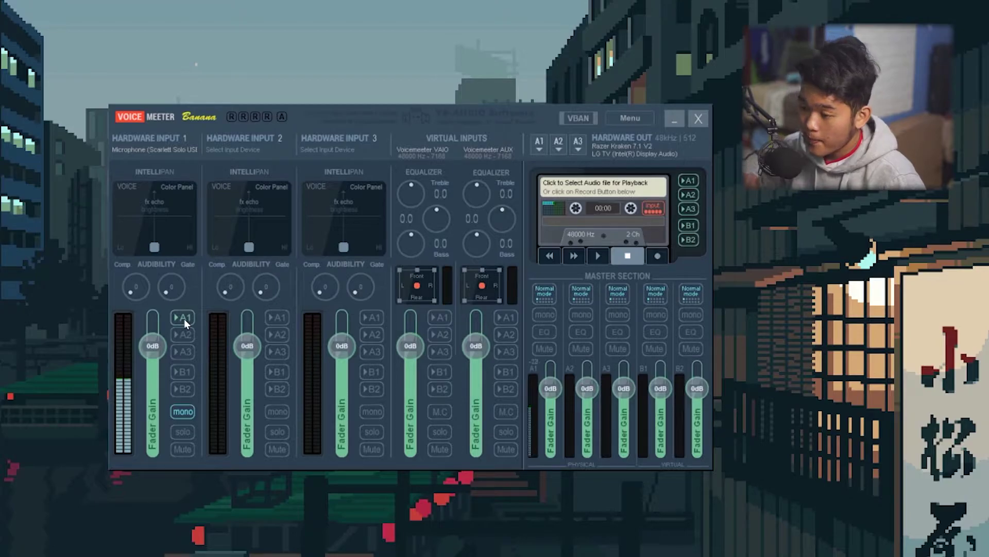
click(180, 318)
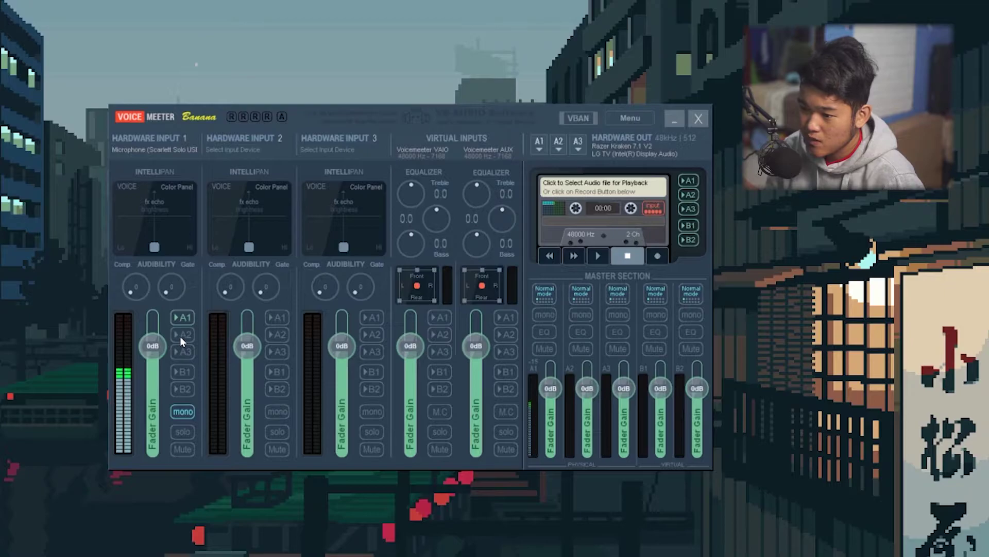
click(183, 336)
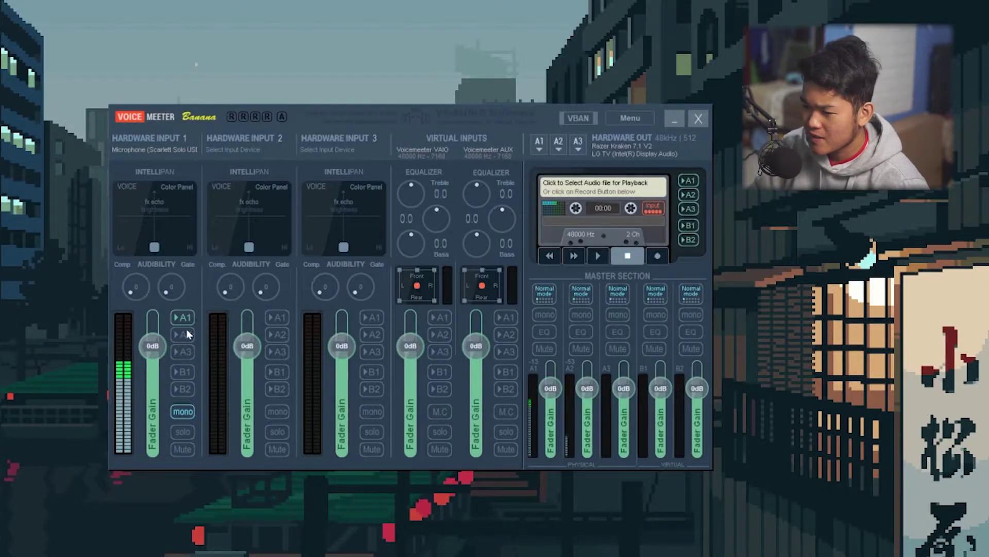
click(188, 323)
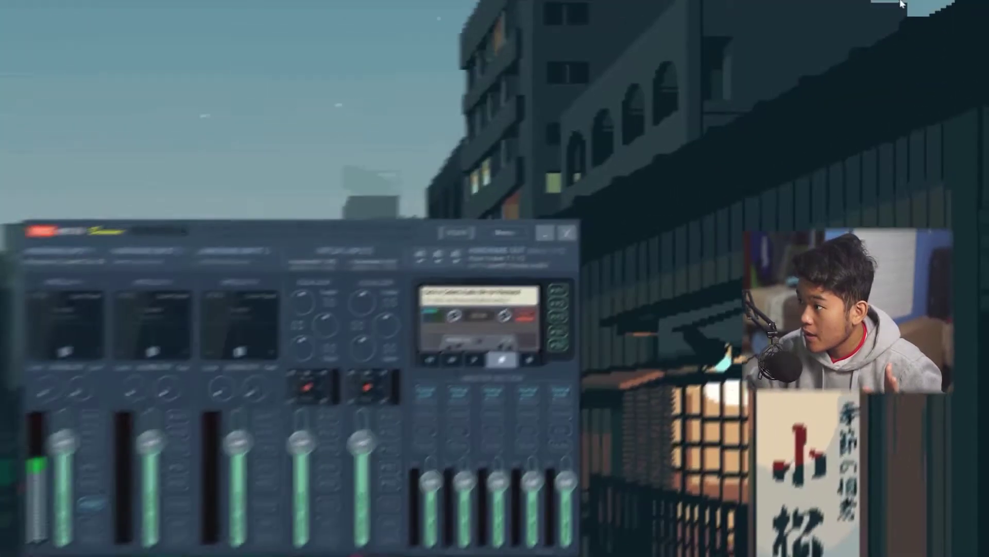
- Check the default playback device in the Windows Sound control panel, selecting VoiceMeeter Input (VB-Audio VoiceMeeter VAIO), and accept the dialog
right_click(923, 3)
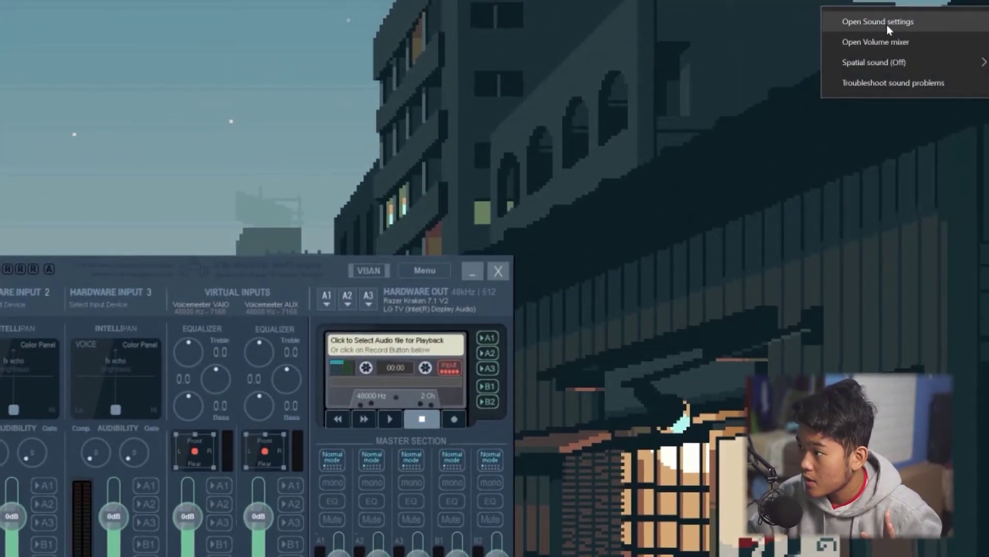
click(886, 24)
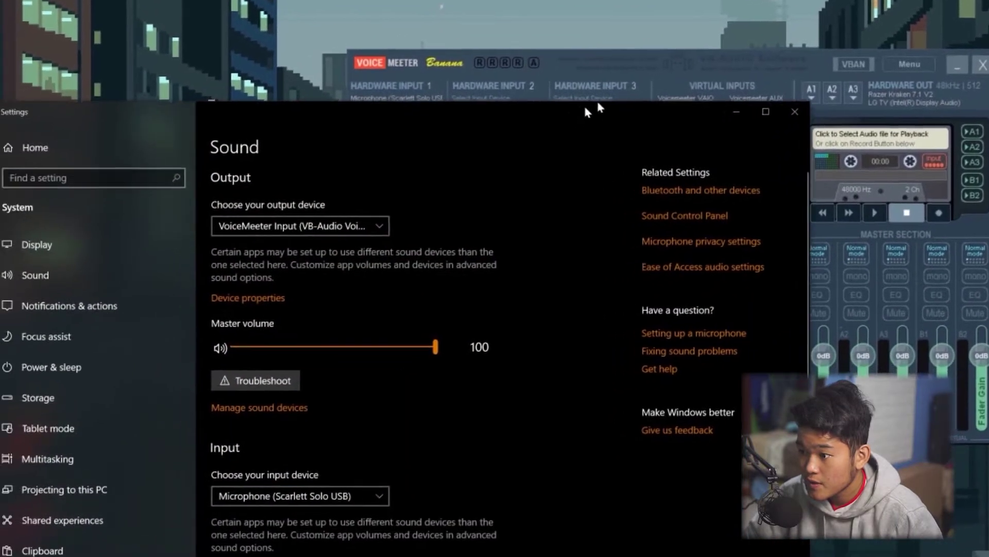
drag(587, 111, 679, 57)
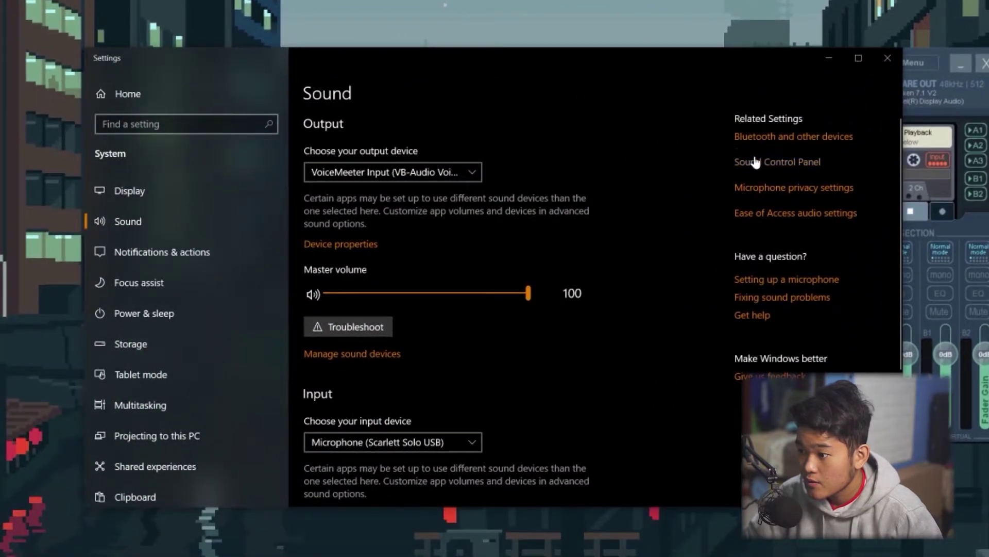
click(888, 60)
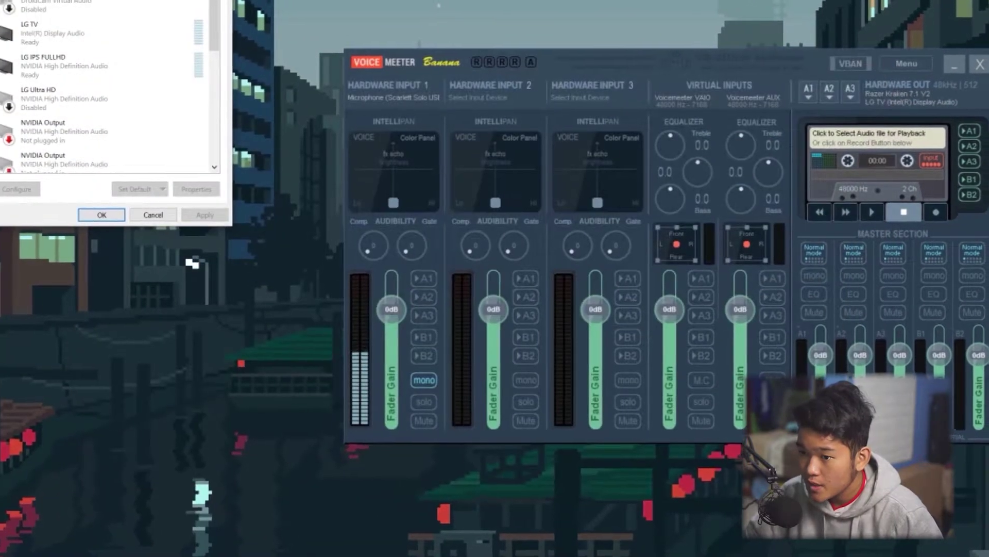
drag(103, 8, 475, 104)
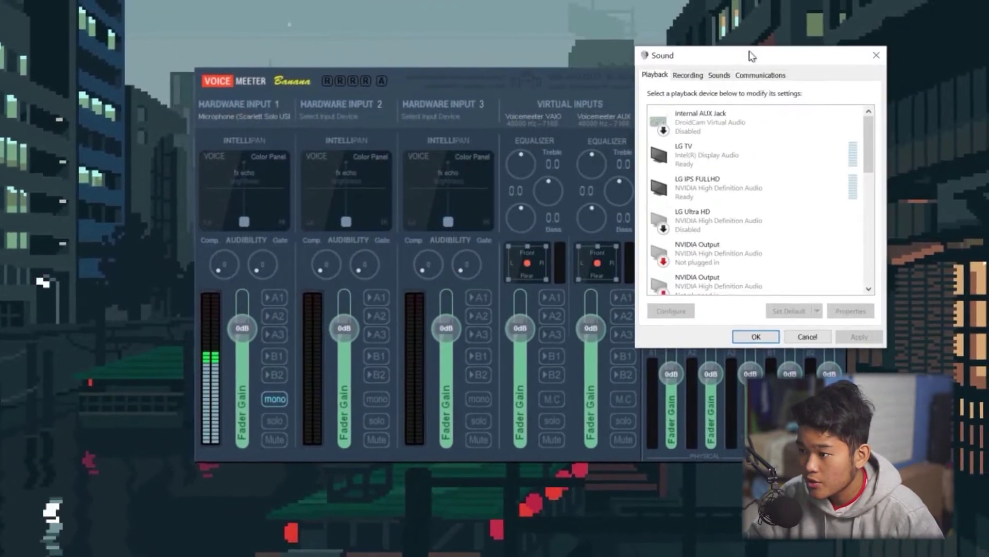
scroll(484, 258, down, 3)
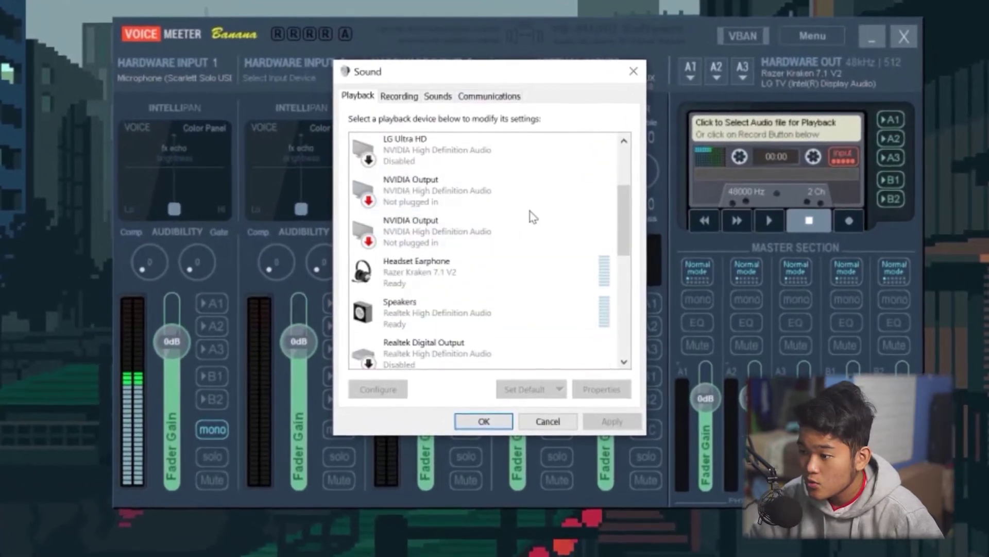
scroll(533, 216, down, 5)
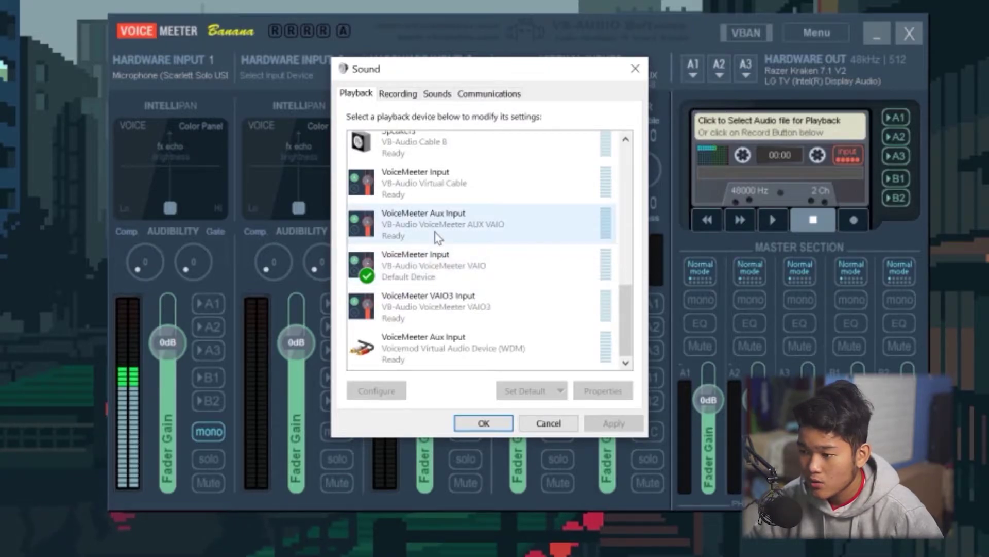
click(437, 278)
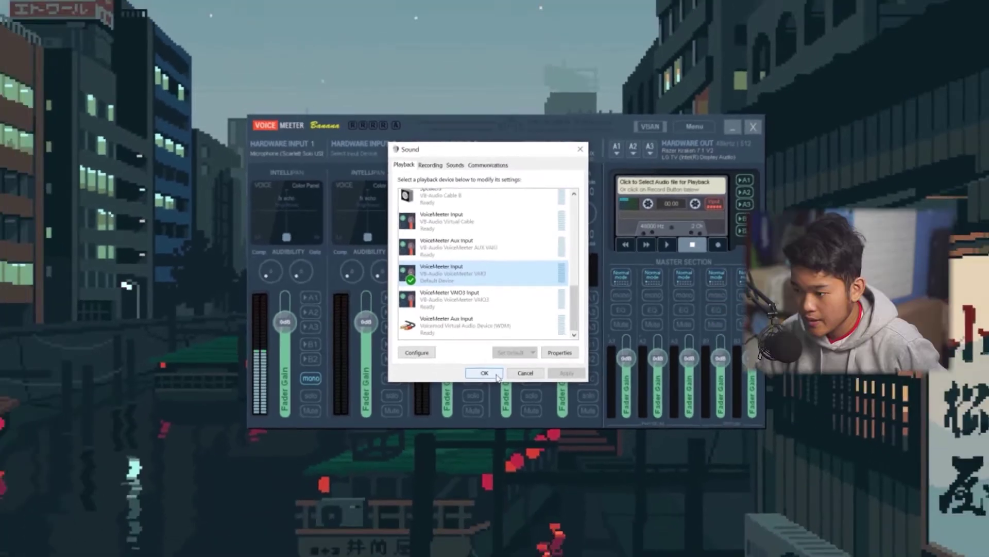
click(500, 422)
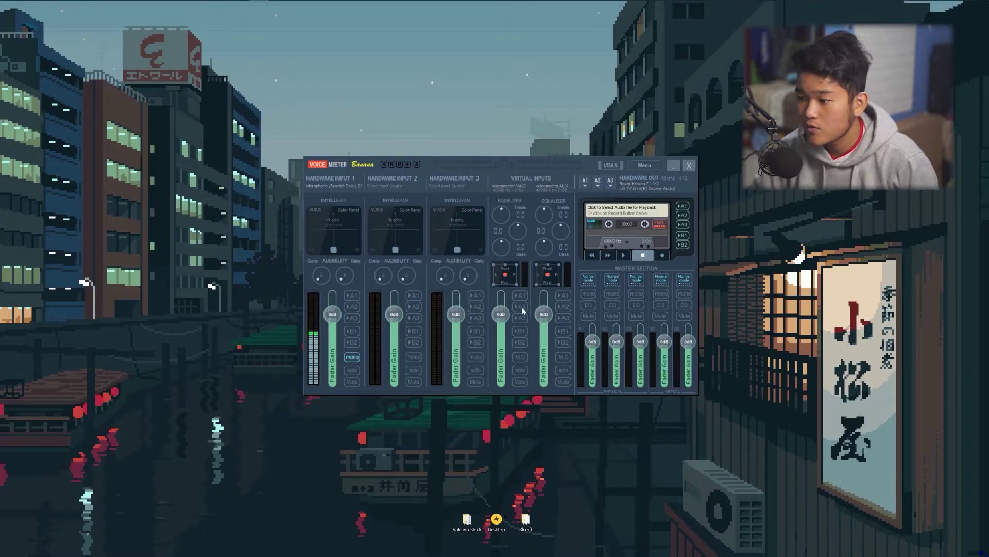
- Search Windows for "minecraft" and launch the game
mouse_move(357, 3)
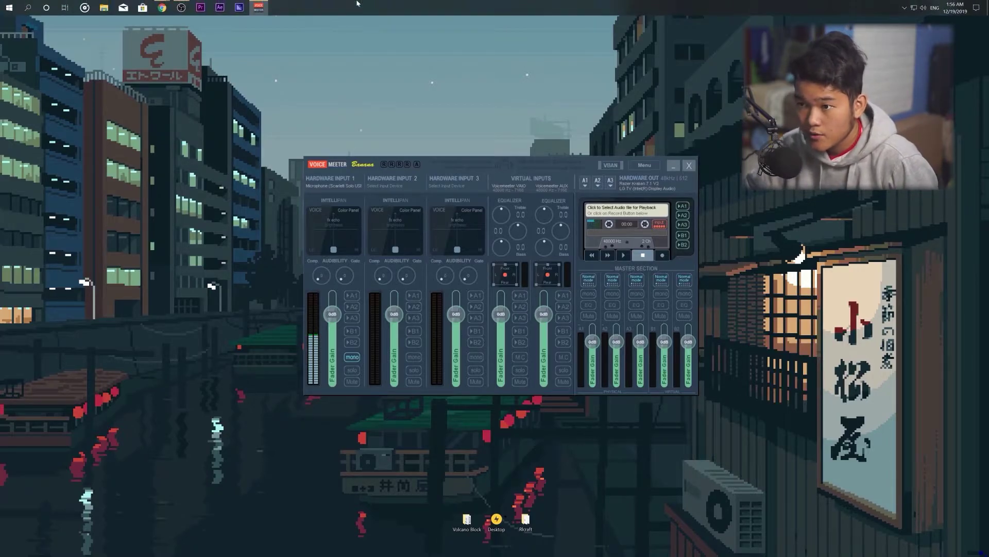
click(29, 8)
text(minecraft)
key(Return)
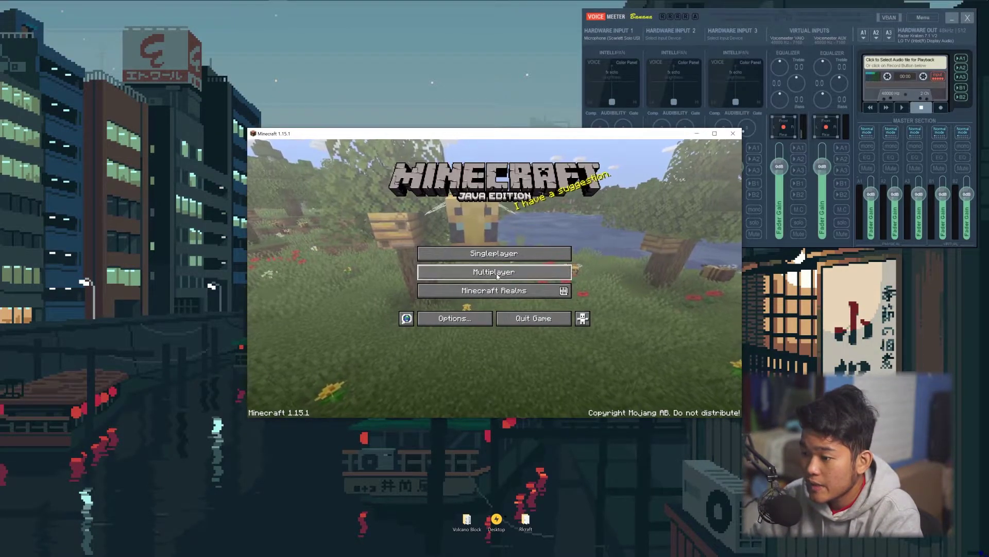
- Enter and leave Minecraft's Multiplayer and Options screens to check the game's sound on the Voicemeeter VAIO meter
click(497, 276)
key(Escape)
click(454, 317)
key(Escape)
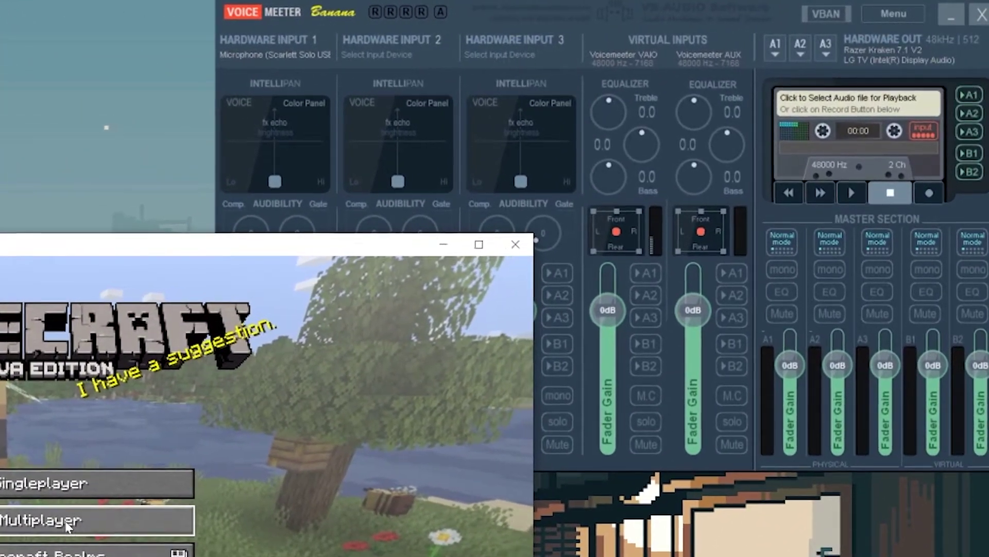
- Try routing Voicemeeter VAIO to output A1, entering and leaving Minecraft's Multiplayer and Options screens to test the sound
click(180, 512)
key(Escape)
click(36, 555)
key(Escape)
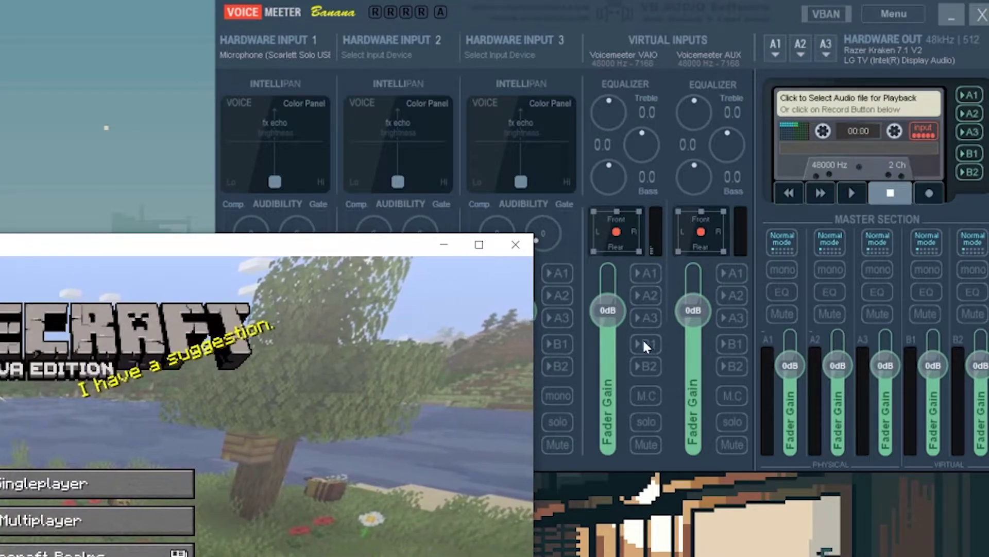
click(665, 277)
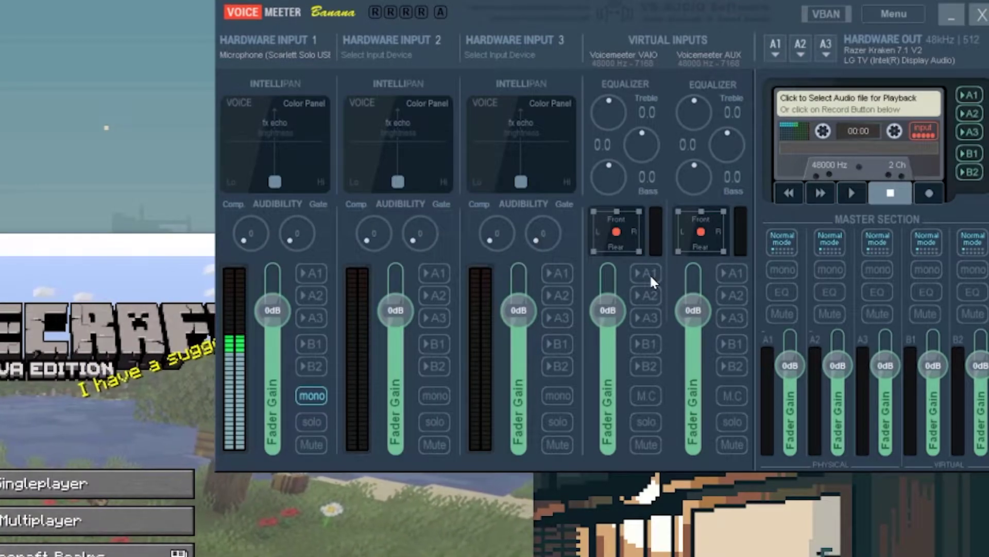
click(648, 273)
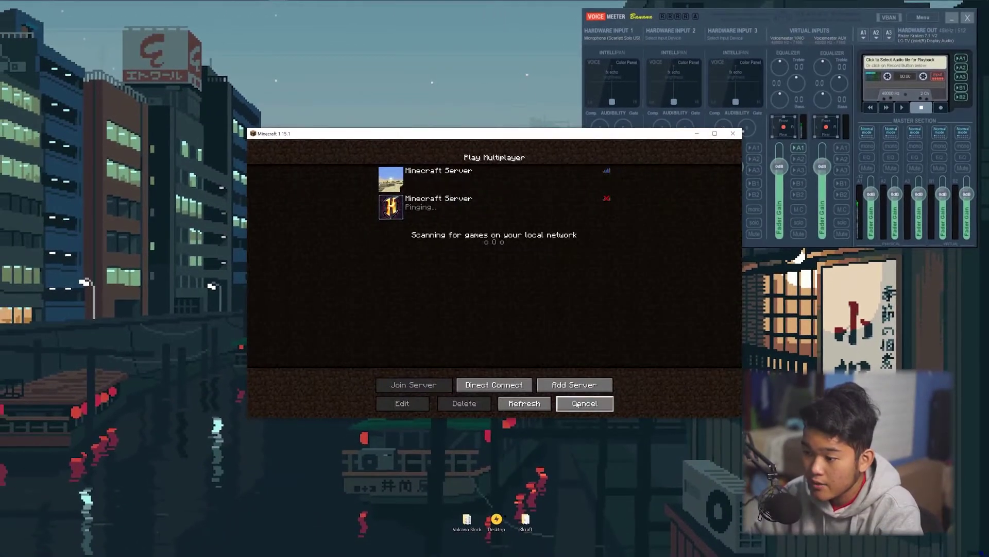
click(577, 404)
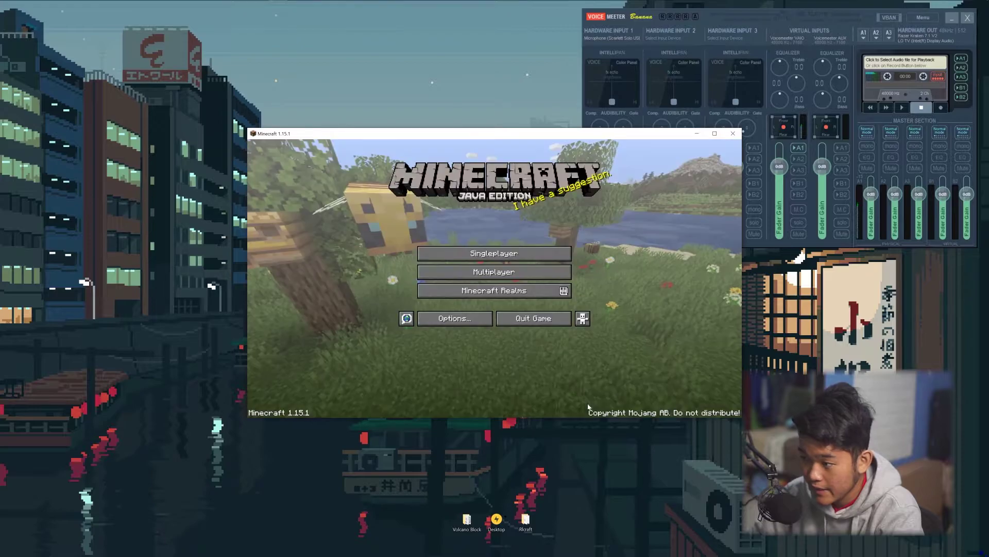
- Try routing Voicemeeter VAIO to A2 instead of A1, test it through Minecraft's Options and Singleplayer screens, and switch A2 off again
click(800, 179)
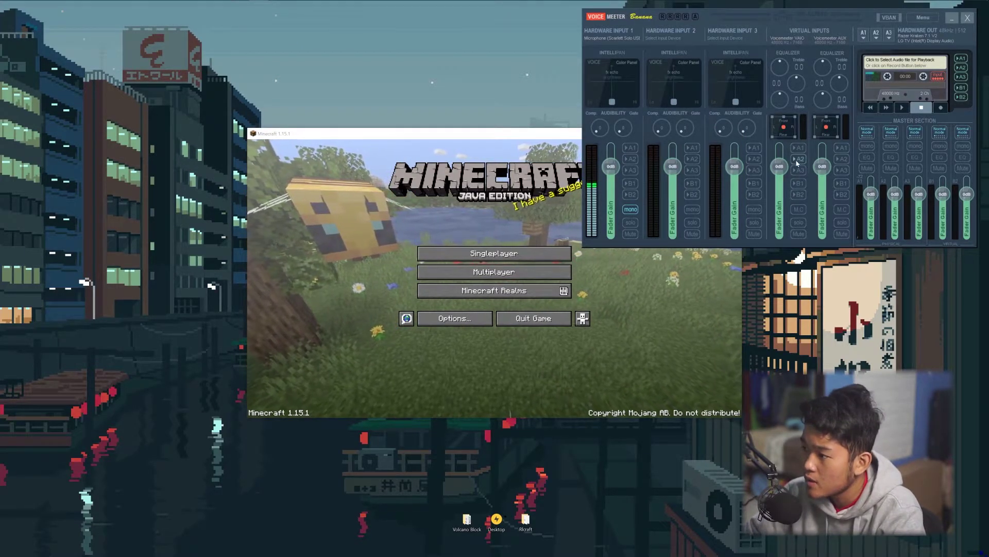
click(486, 309)
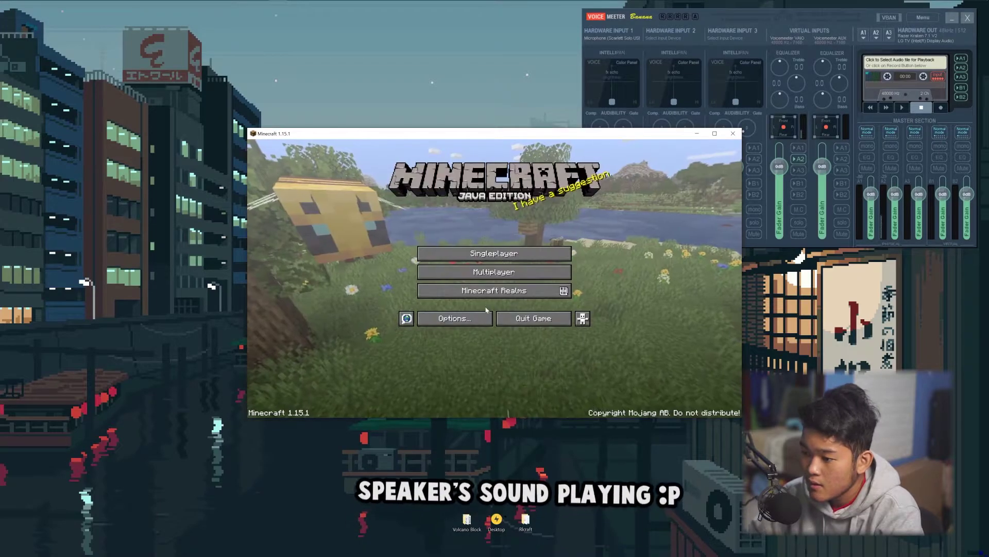
click(486, 316)
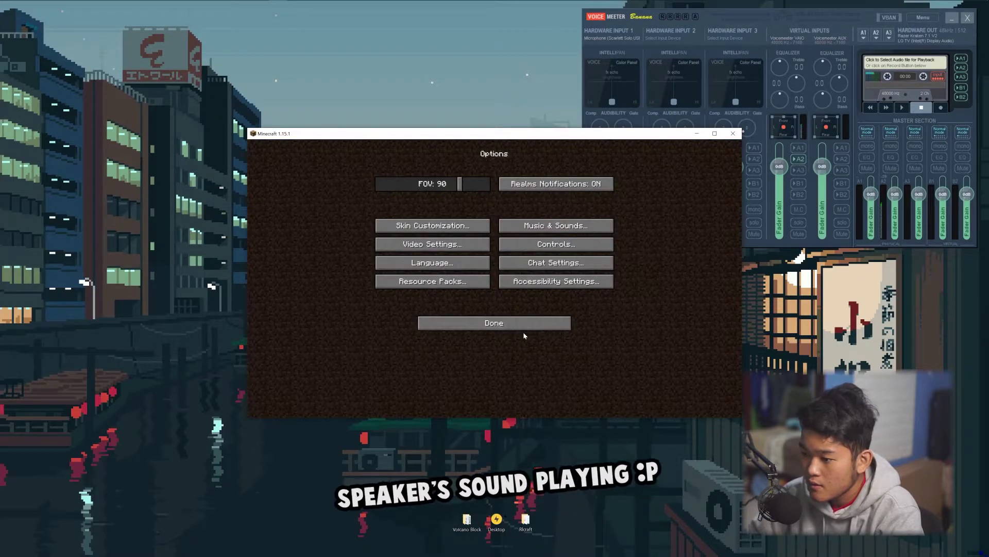
click(494, 323)
click(494, 253)
key(Escape)
click(454, 318)
click(516, 322)
click(798, 159)
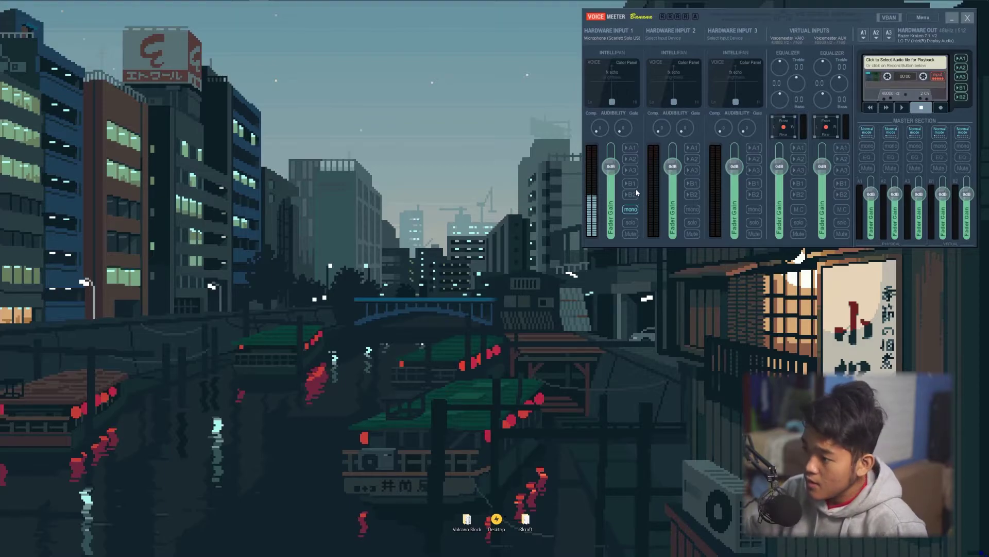
- Place the Windows Sound control panel beside the Voicemeeter window and display the VoiceMeeter recording devices
drag(636, 194, 377, 326)
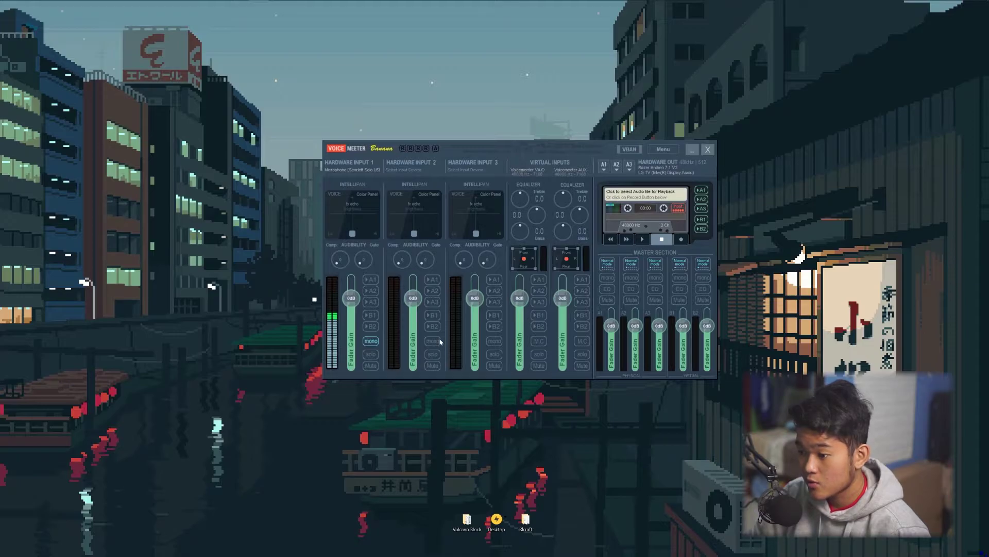
right_click(945, 8)
click(923, 45)
drag(448, 150, 243, 164)
drag(103, 33, 645, 168)
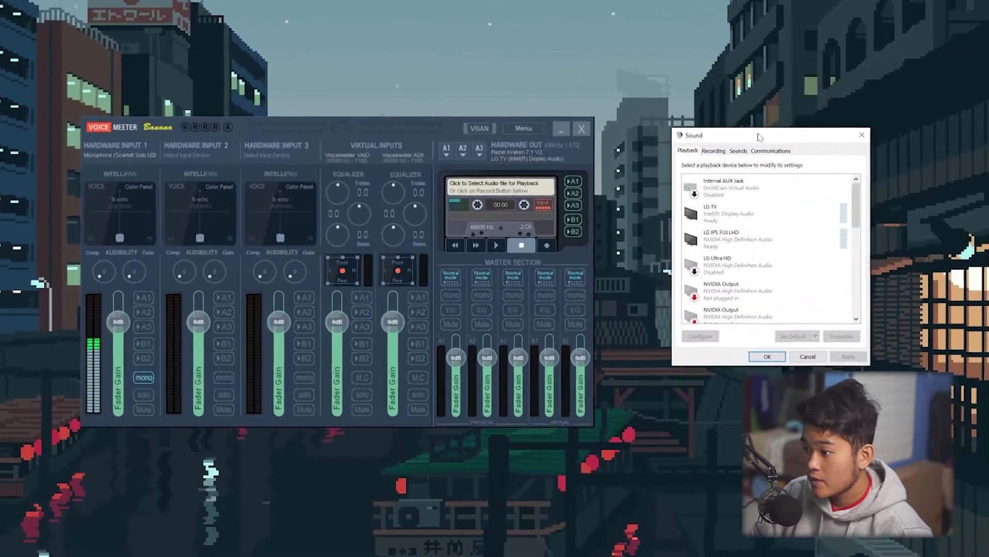
click(605, 180)
scroll(815, 232, down, 5)
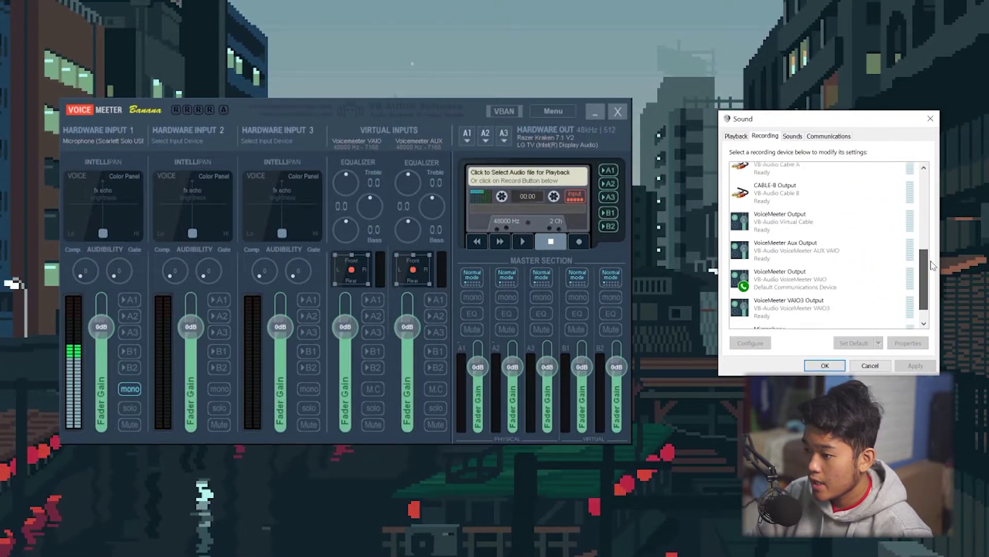
- Compare the recording devices VoiceMeeter Output (VB-Audio VoiceMeeter VAIO) and VoiceMeeter Aux Output (VB-Audio VoiceMeeter AUX VAIO)
click(787, 260)
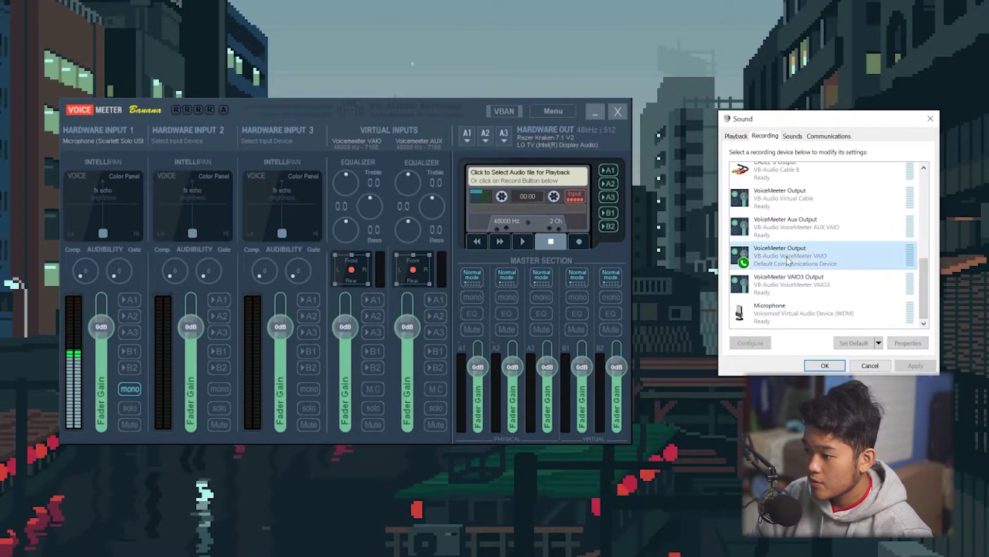
click(818, 232)
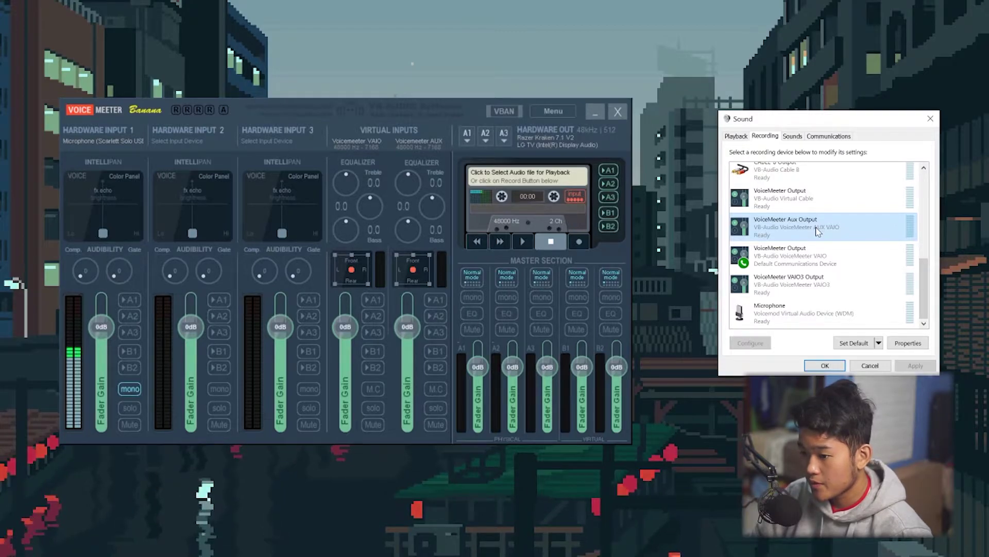
click(812, 266)
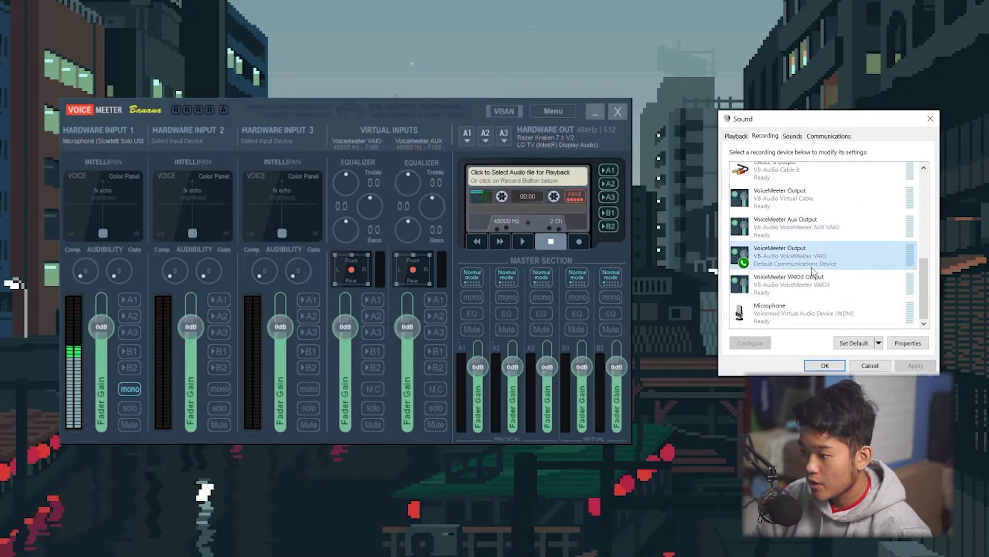
click(801, 228)
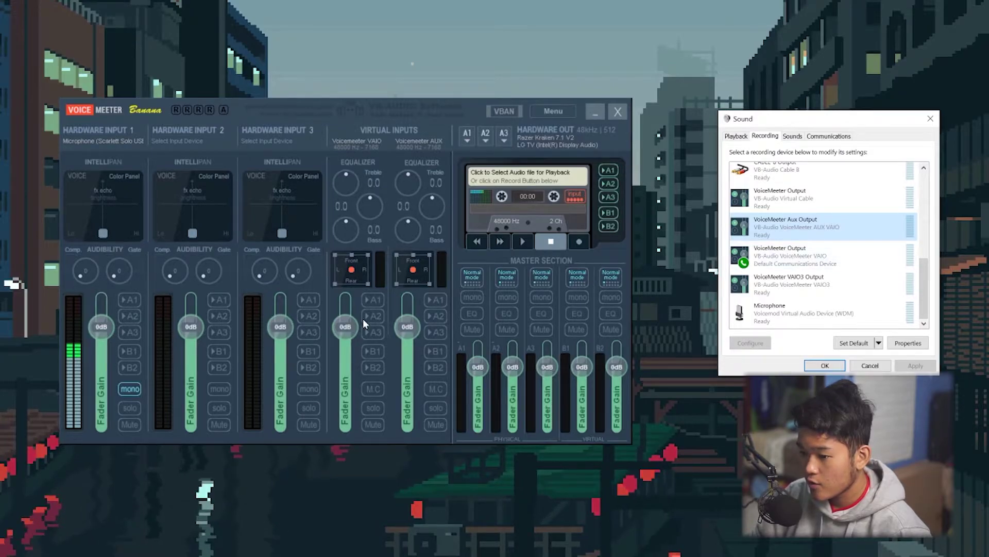
- Try Hardware Input 1 on B1 and on B2 alone, checking the matching recording device levels, and close the Sound dialog
click(131, 351)
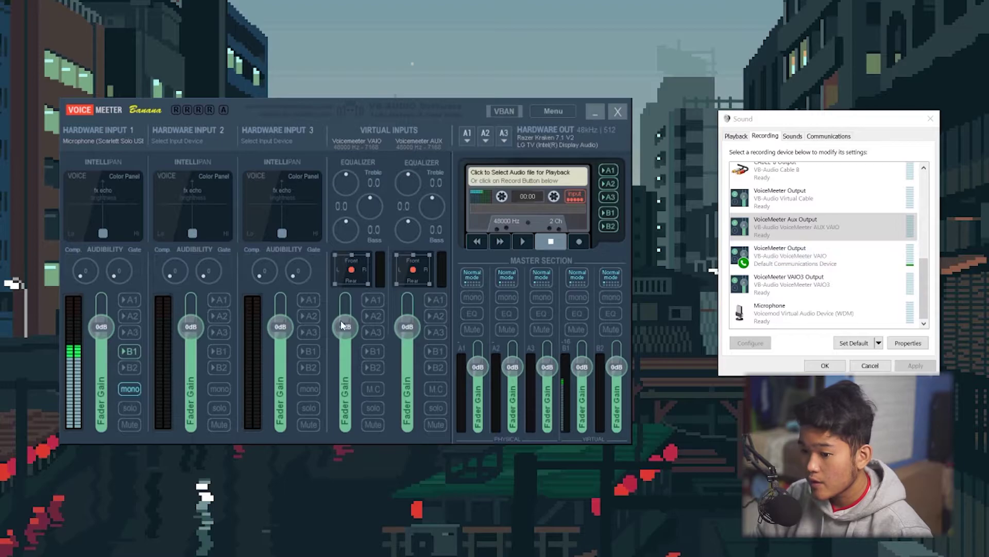
click(133, 365)
click(823, 237)
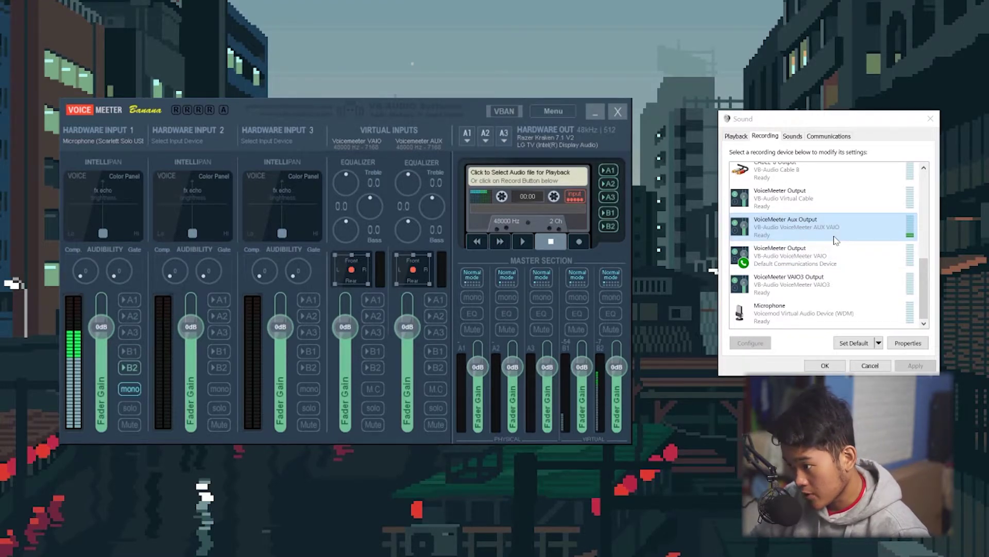
key(Return)
- Switch to Discord's Voice & Video settings beside Voicemeeter and set the input device to VoiceMeeter Output (VB-Audio VoiceMeeter VAIO)
drag(273, 103, 481, 112)
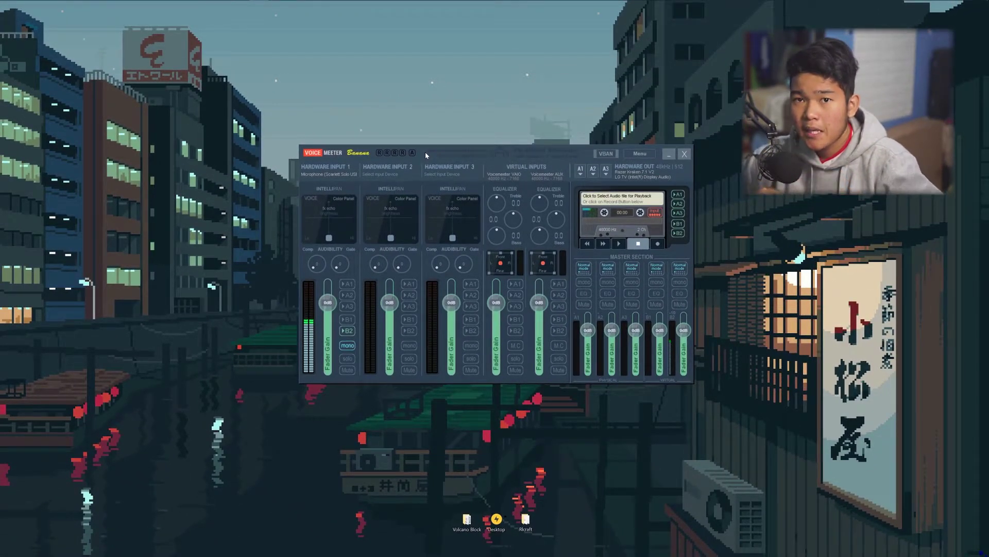
mouse_move(180, 9)
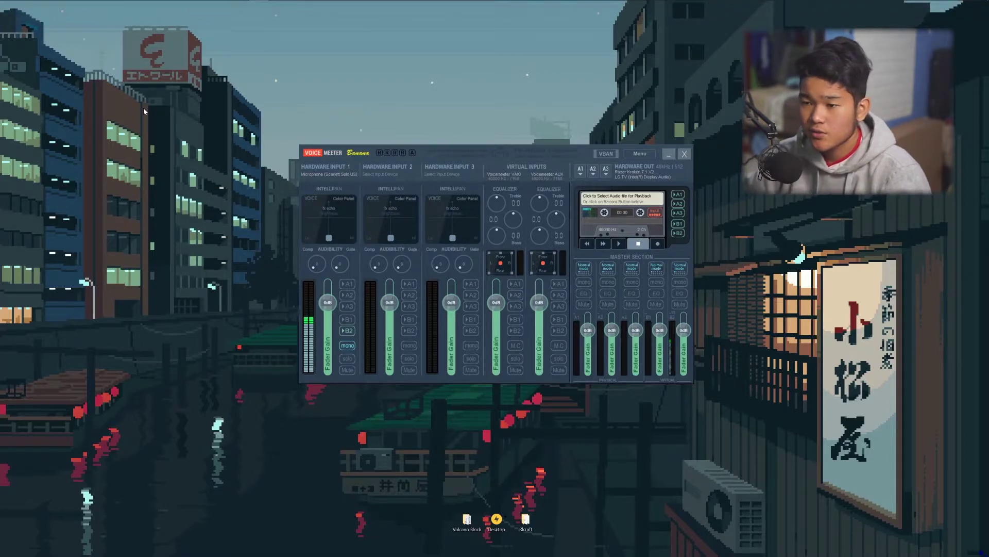
drag(567, 123, 383, 96)
click(337, 413)
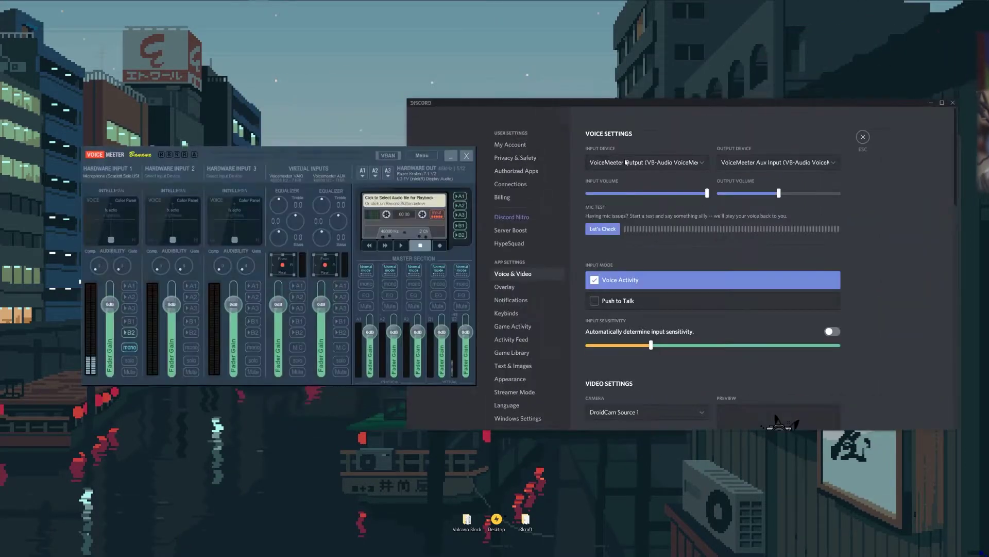
click(636, 165)
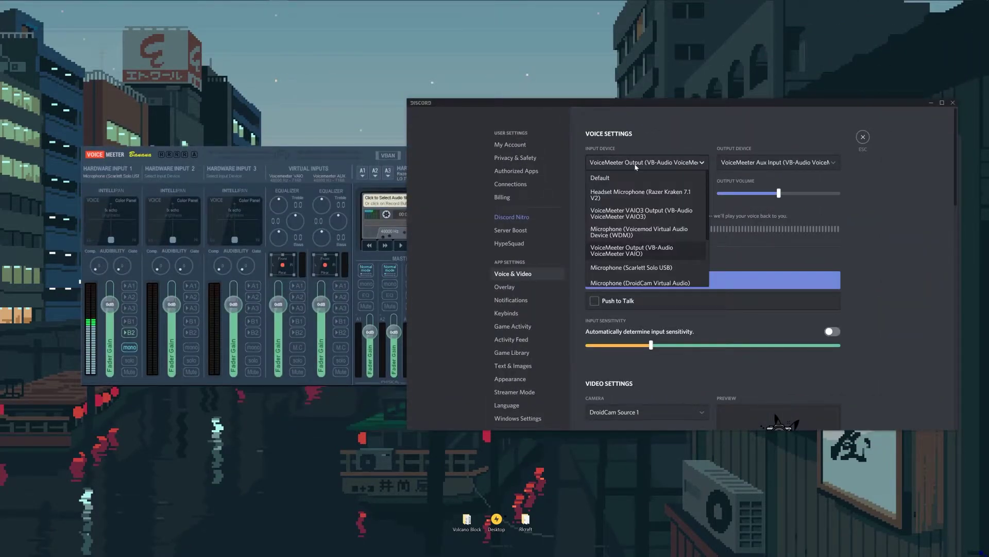
click(654, 259)
mouse_move(717, 105)
mouse_down()
mouse_move(562, 103)
mouse_move(753, 93)
mouse_move(729, 92)
mouse_up()
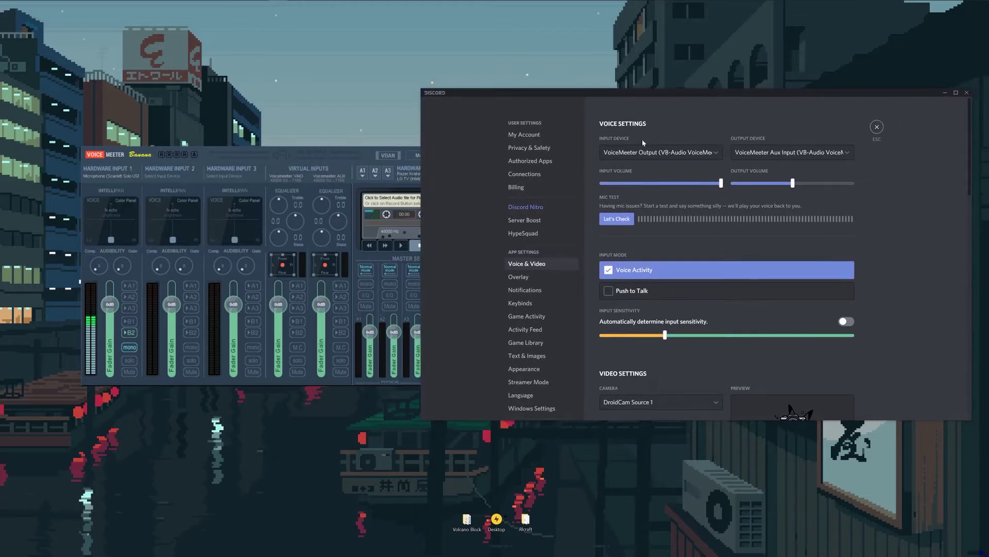
- Switch off Hardware Input 1's B2 routing and view Discord's output device choices, keeping VoiceMeeter Aux Input
click(131, 333)
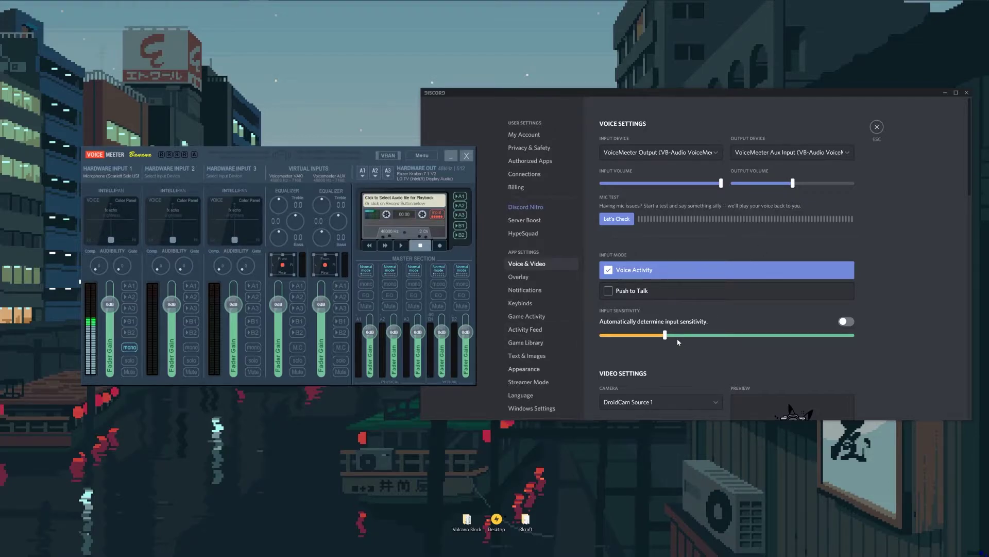
click(802, 154)
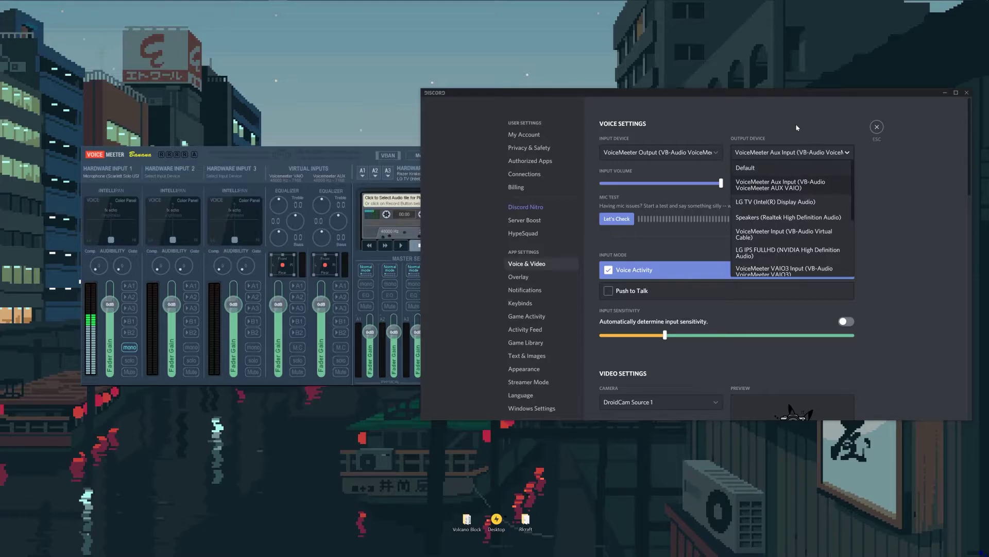
click(778, 122)
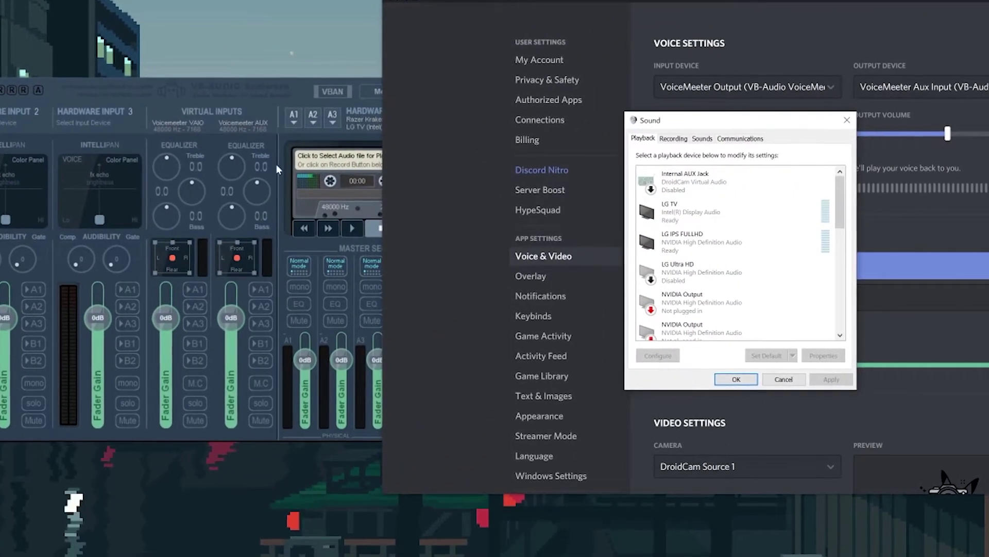
- Examine the VoiceMeeter playback devices in Windows Sound, selecting VoiceMeeter Aux Input (VB-Audio VoiceMeeter AUX VAIO), and close the dialog
scroll(821, 232, down, 5)
scroll(845, 284, down, 2)
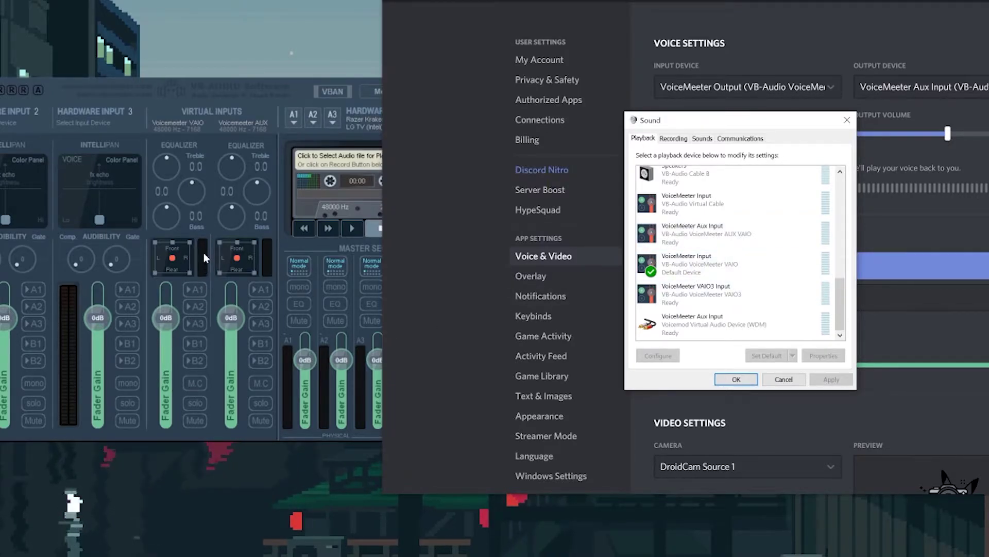
click(761, 231)
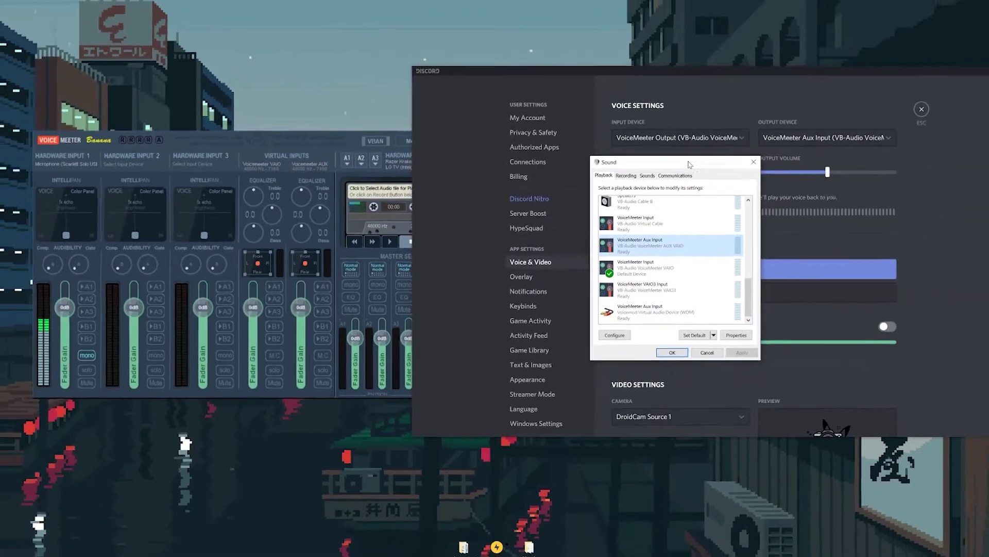
drag(760, 120, 579, 122)
drag(551, 173, 530, 177)
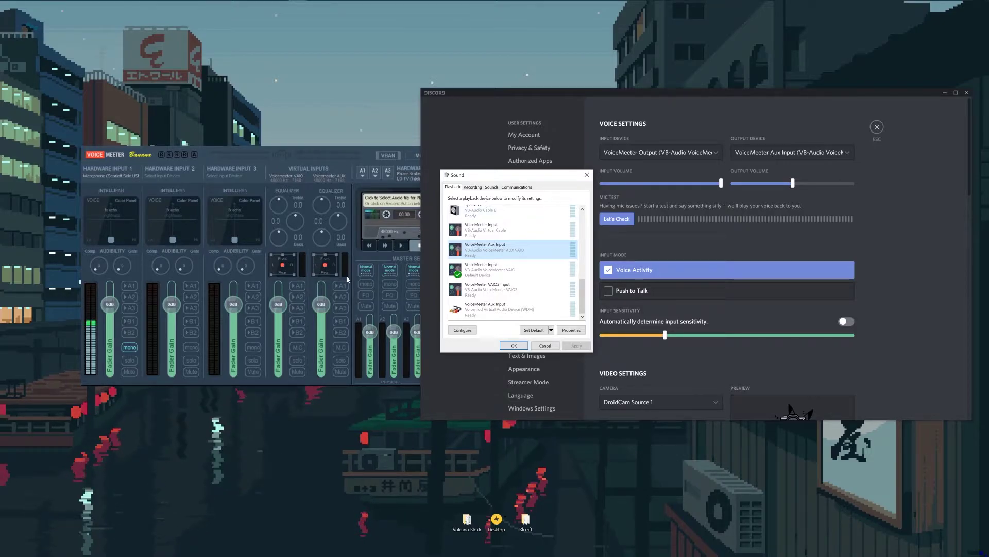
click(585, 176)
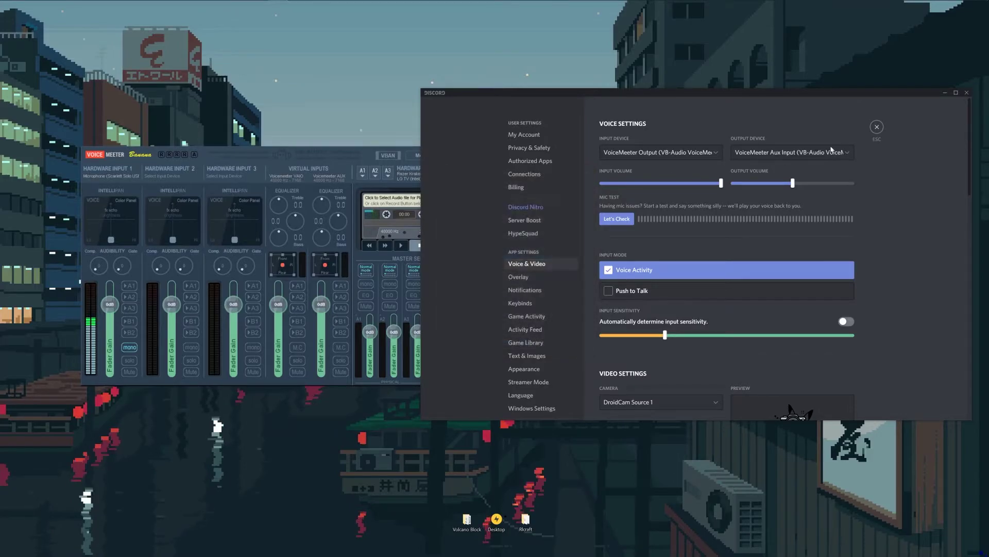
- Leave Discord's settings and try Voicemeeter AUX on A1 and on A2, toggling Discord's mute and deafen to produce test sounds
click(877, 127)
click(519, 409)
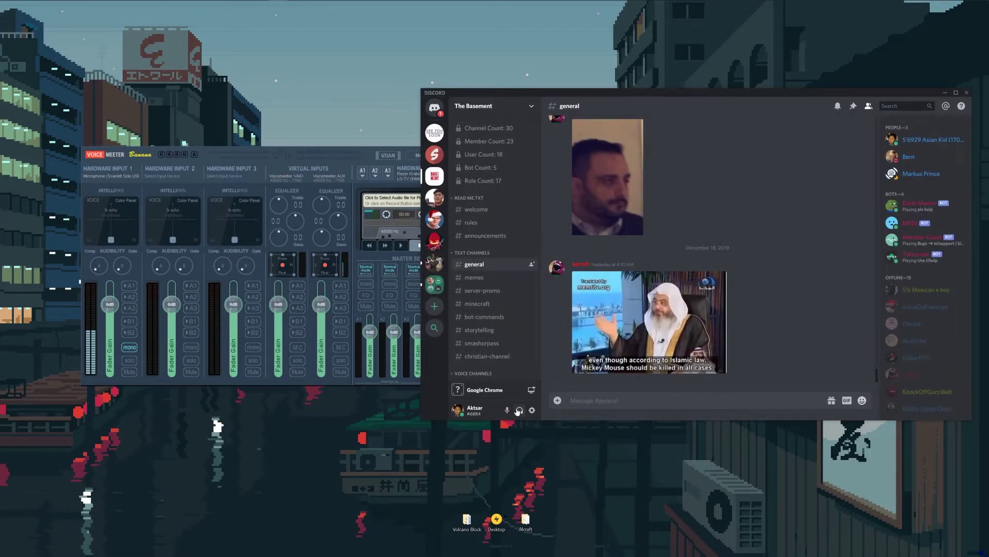
click(518, 410)
click(338, 296)
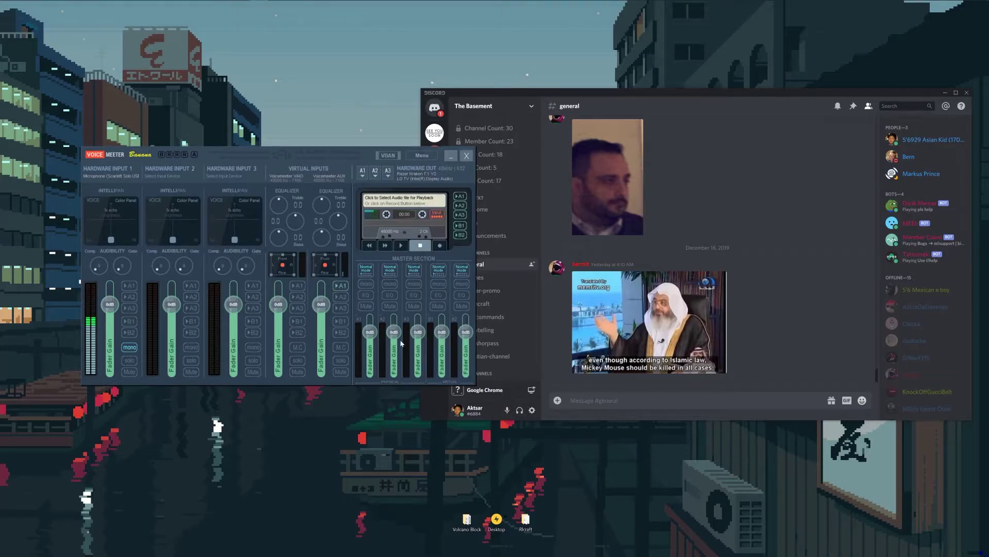
click(507, 412)
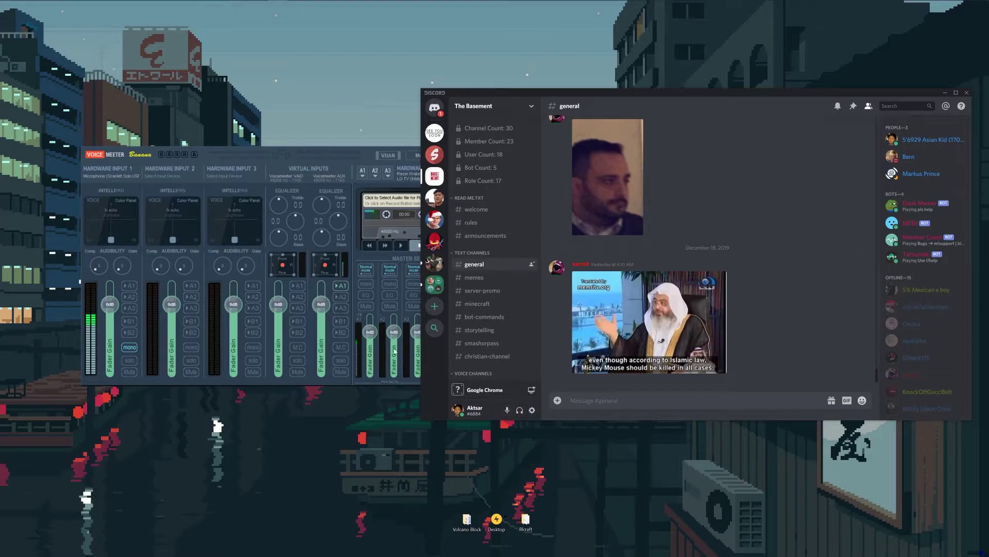
click(344, 295)
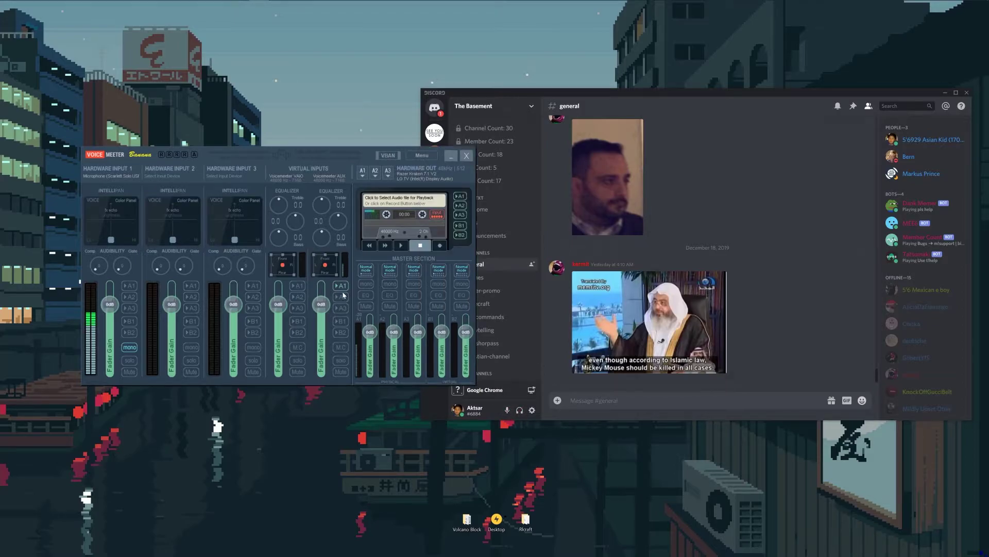
click(518, 415)
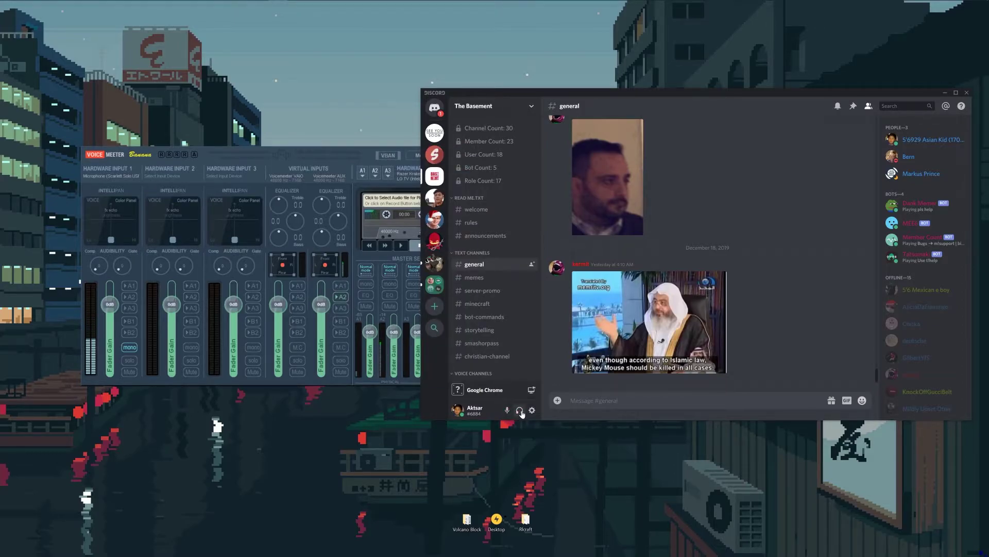
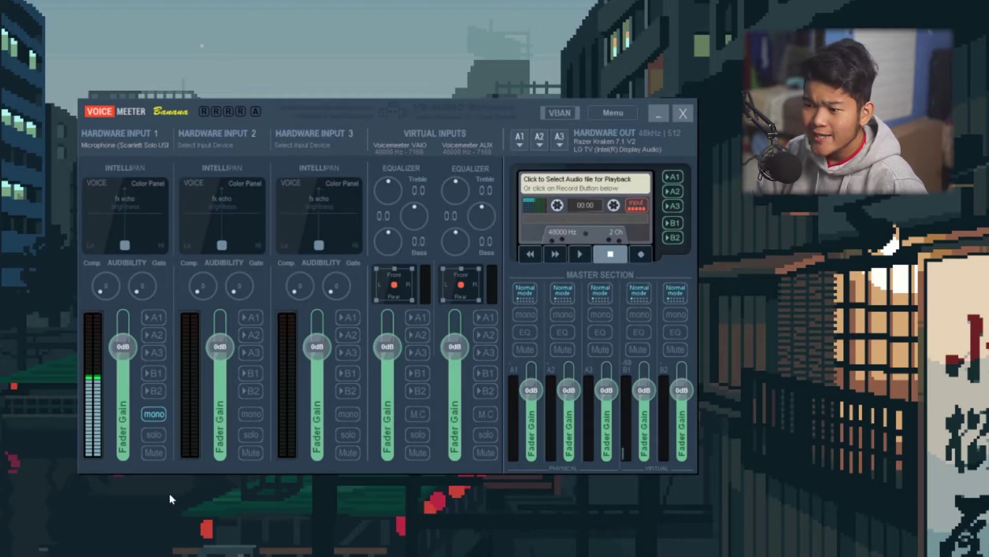
- Route Hardware Input 1 to B1, and try its voice Color Panel toward Hi, Lo and fx echo before restoring the default position
click(154, 372)
click(163, 417)
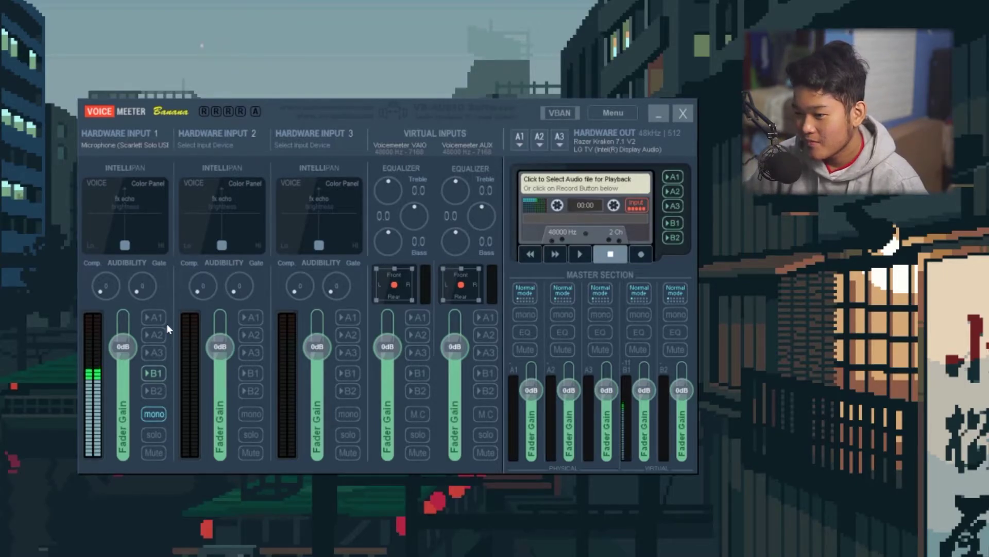
drag(125, 245, 159, 246)
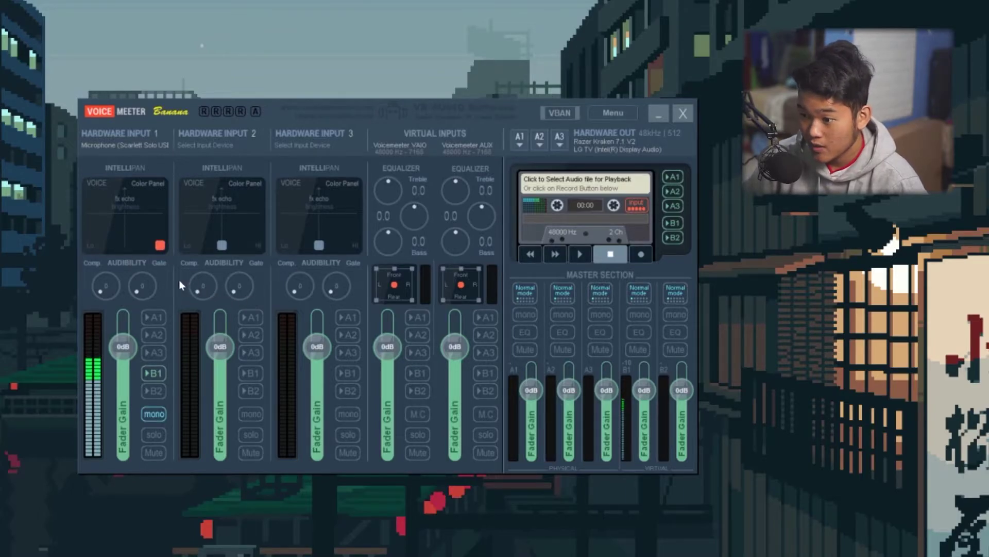
drag(160, 246, 109, 245)
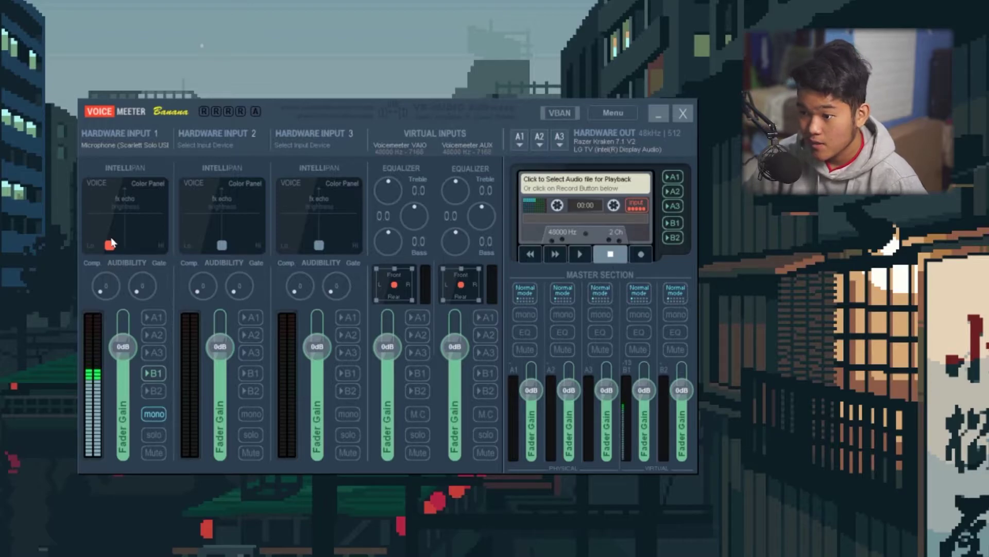
double_click(110, 244)
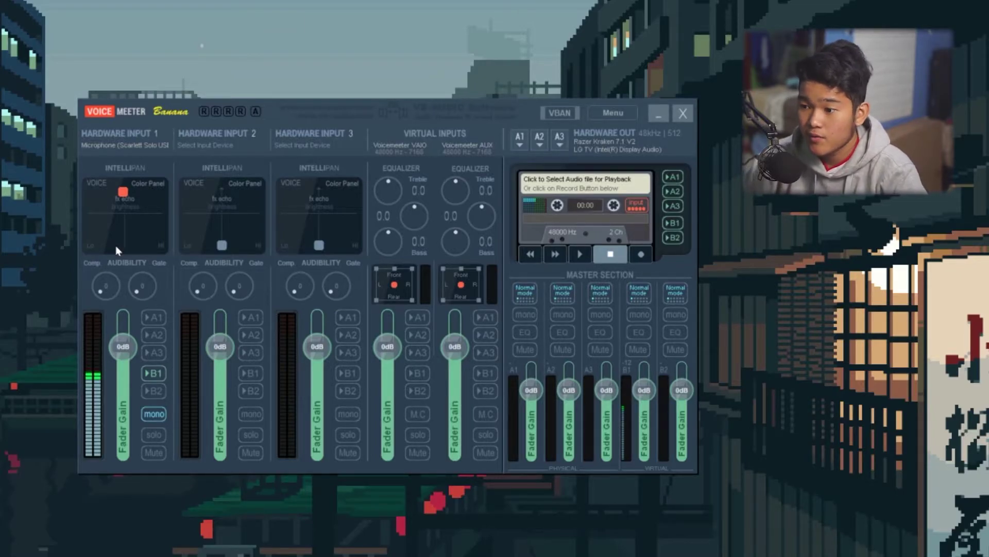
double_click(136, 226)
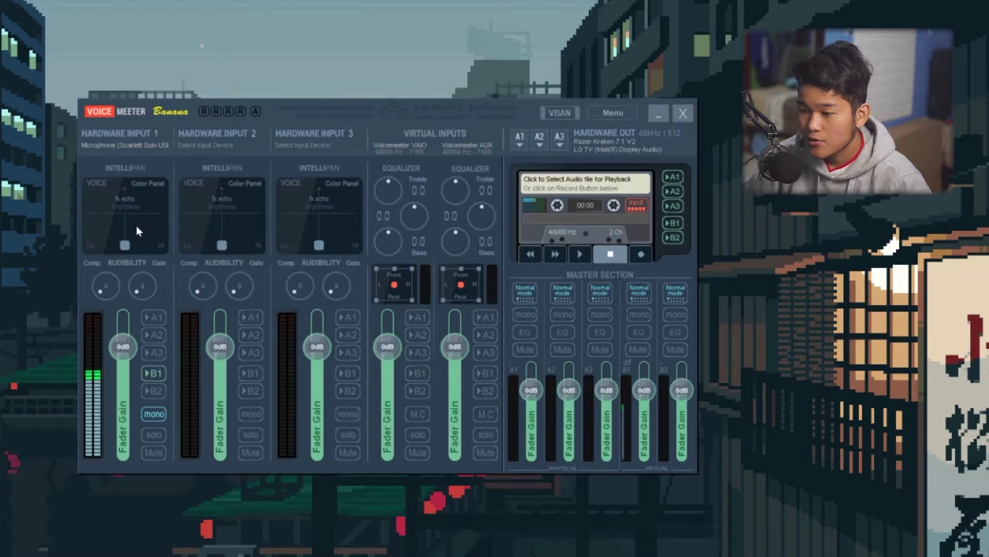
- Try Hardware Input 1's Modulation effects and 3D position panning, resetting them and returning to the voice Color Panel
right_click(136, 226)
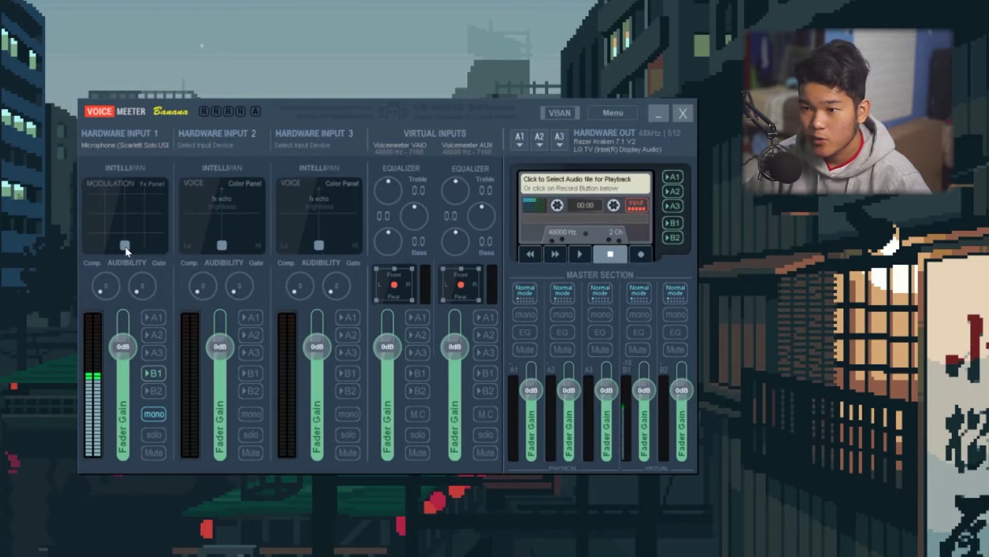
drag(125, 246, 146, 196)
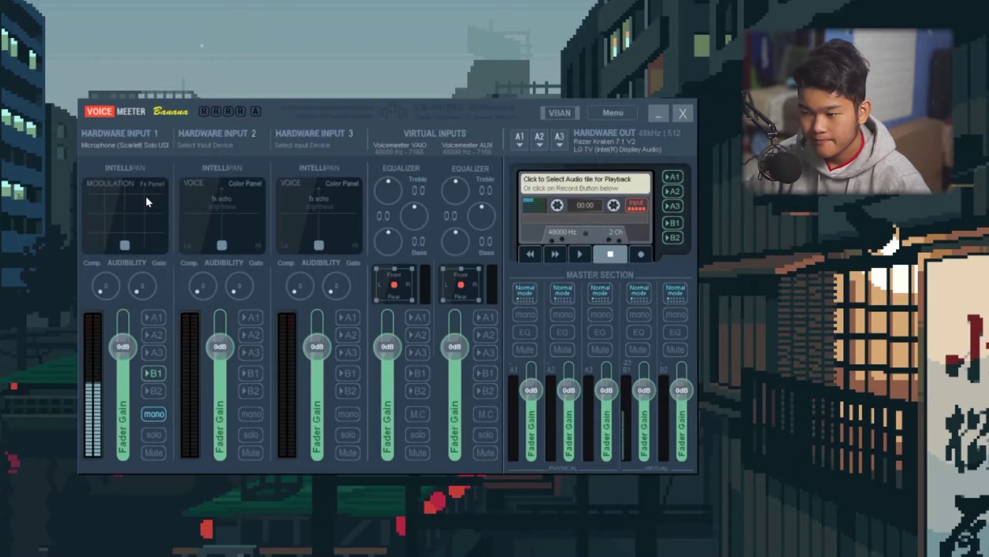
right_click(139, 236)
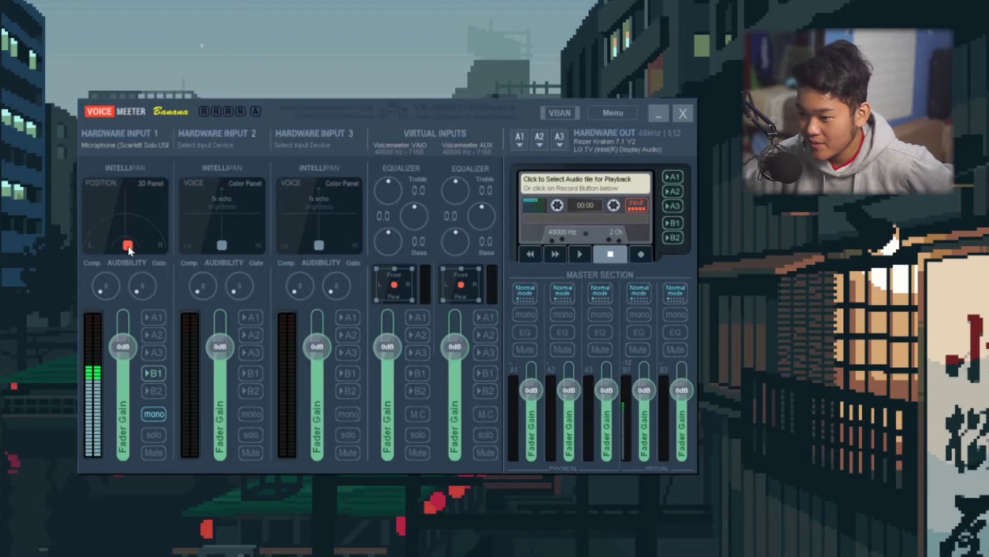
drag(129, 247, 136, 249)
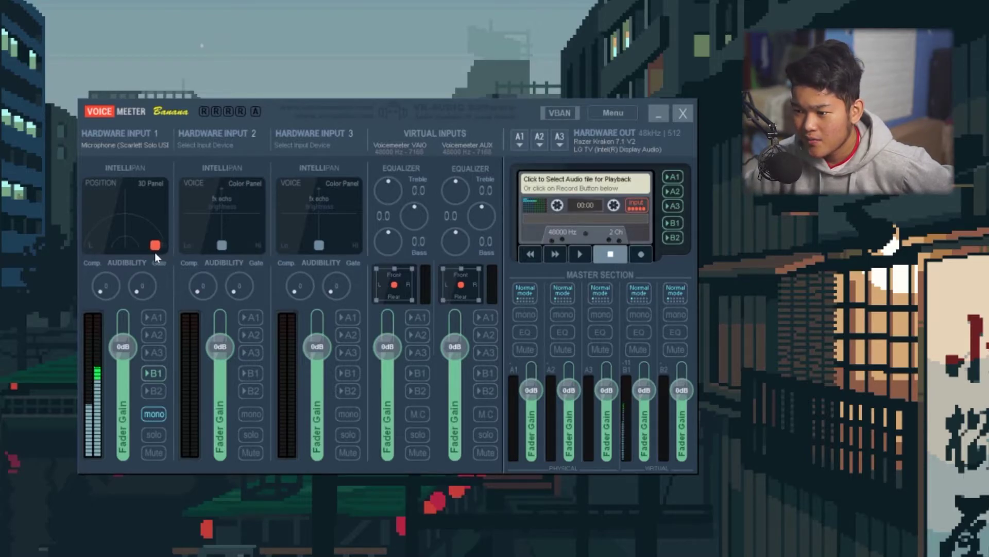
drag(155, 254, 124, 200)
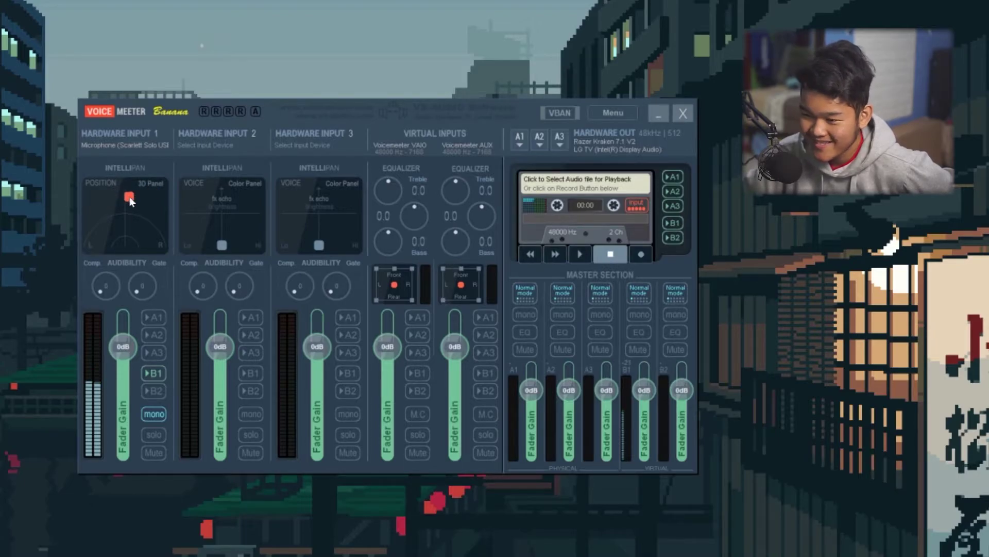
double_click(130, 198)
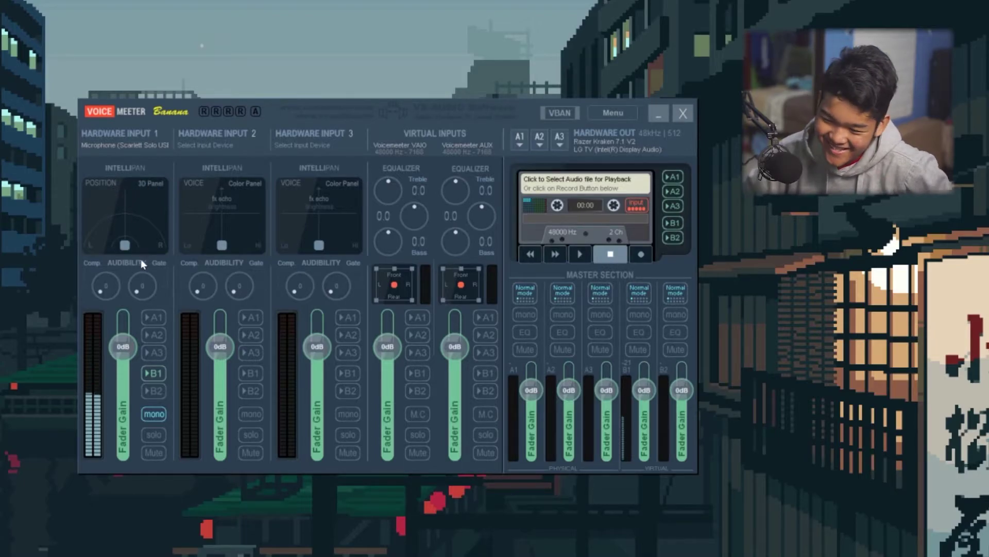
right_click(143, 217)
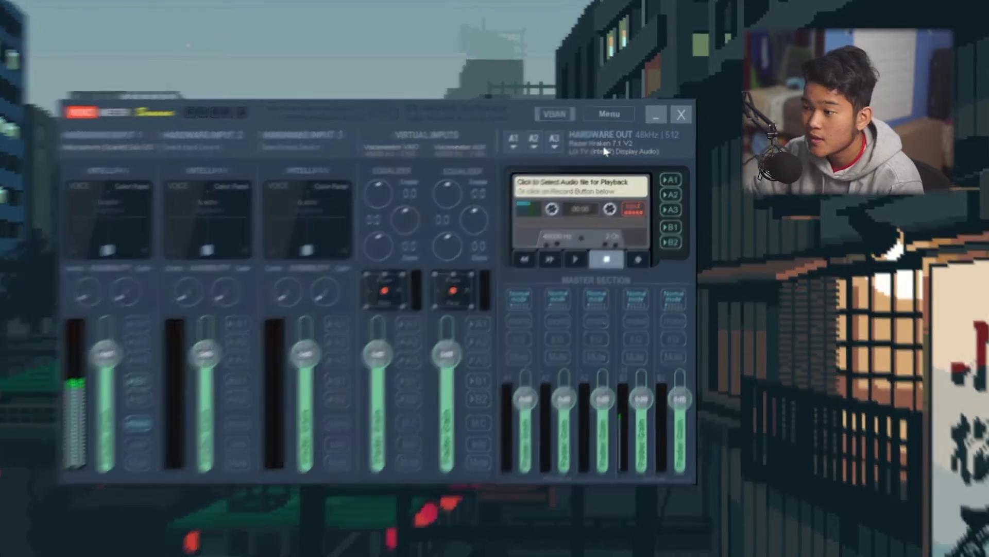
- In the system settings, activate the patch inserts for in1 Left and in1 Right and set the preferred main sample rate to 44100 Hz
click(612, 112)
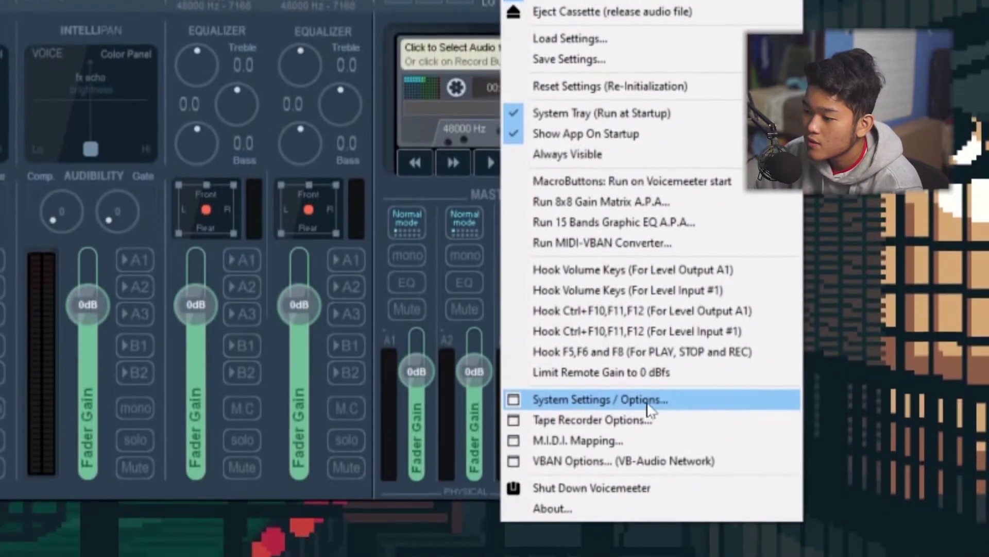
click(653, 403)
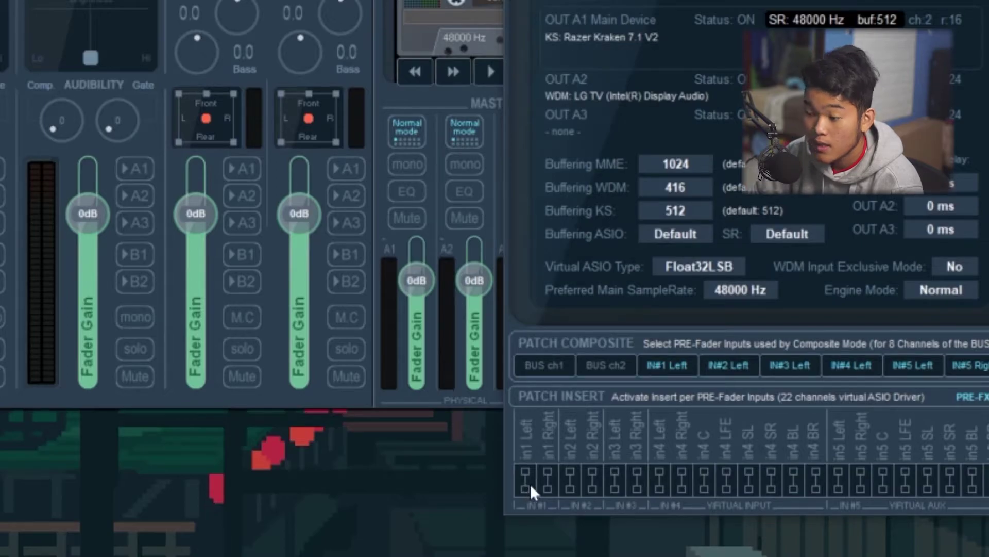
click(548, 481)
click(527, 479)
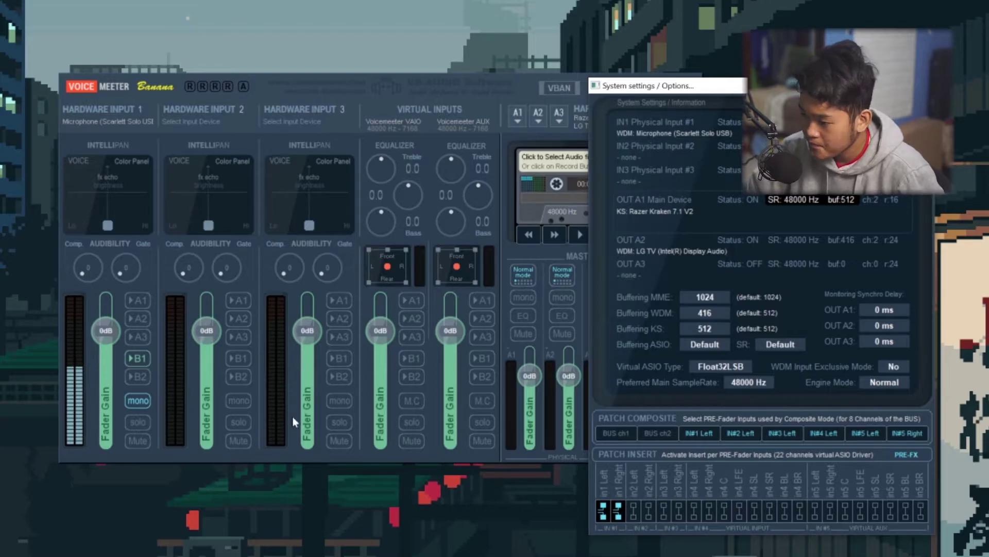
click(757, 385)
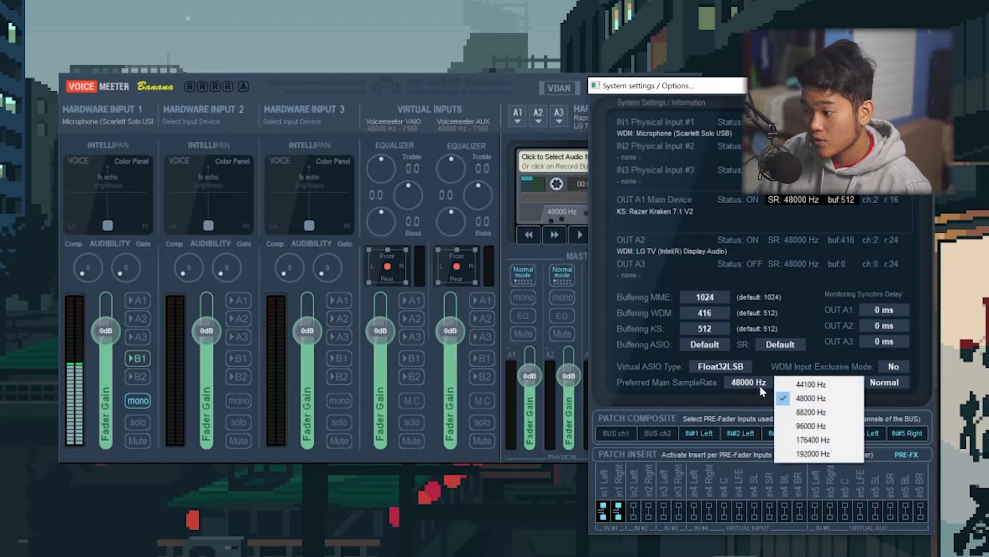
click(806, 384)
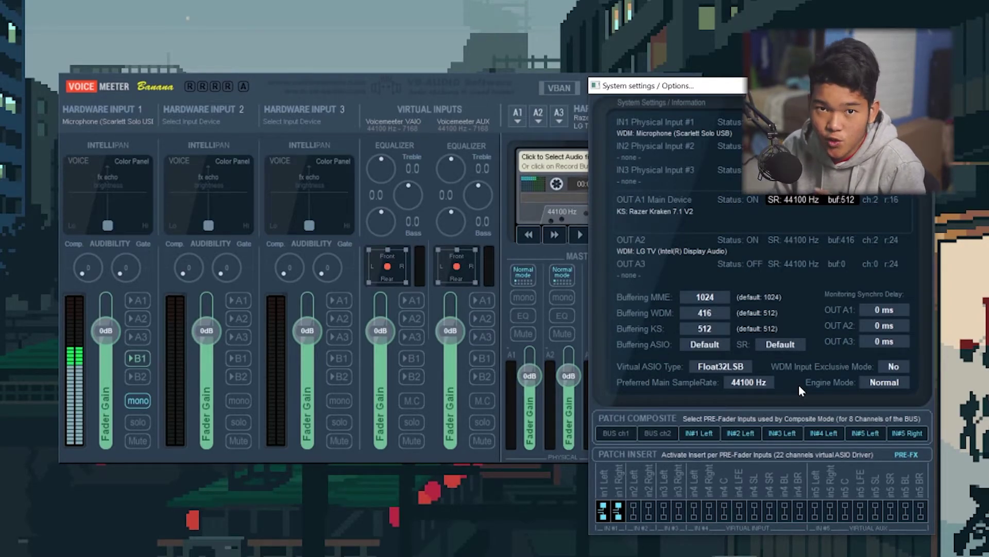
- Switch to the browser's Image-Line forum thread on Minihost Modular Beta 3 (v1.5.8) and sign in to the forum
click(512, 68)
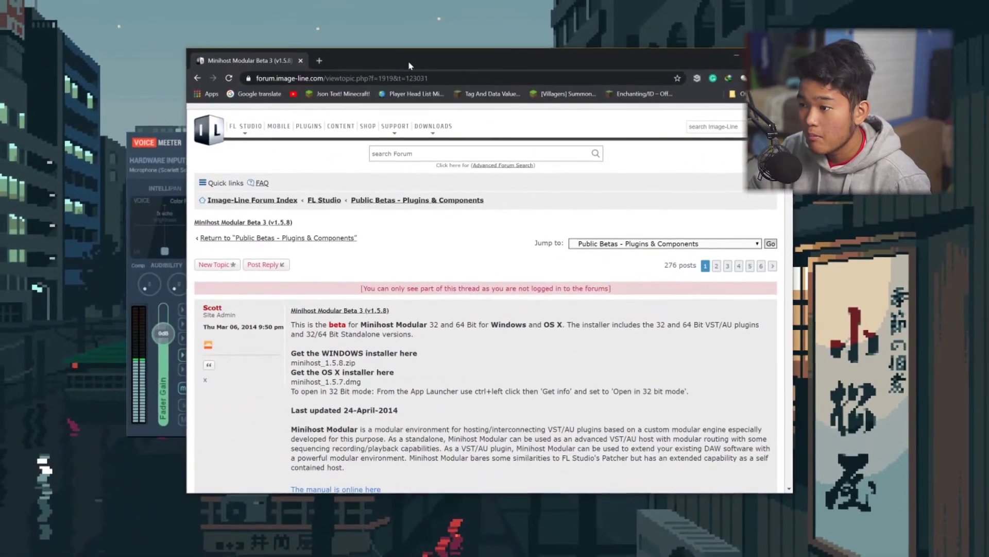
drag(409, 65, 307, 69)
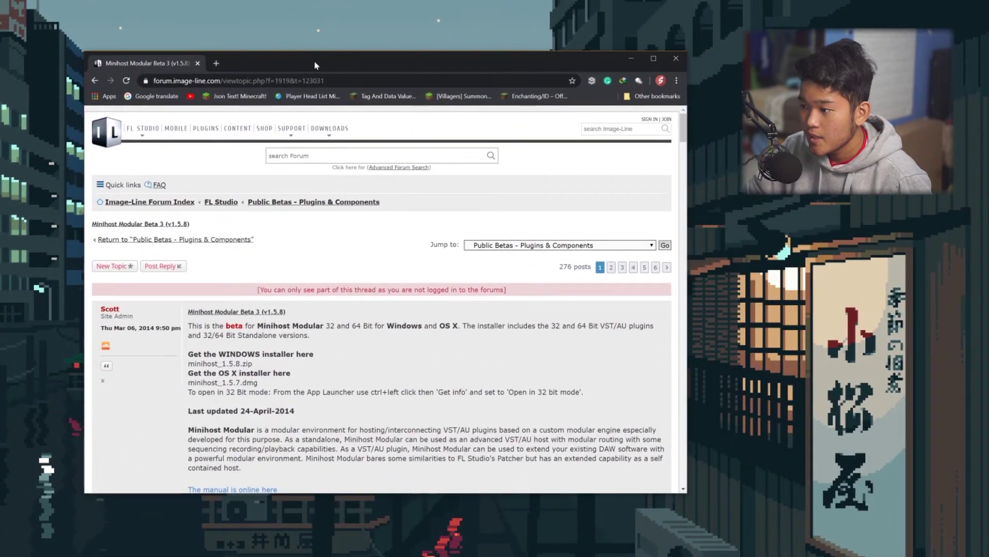
click(654, 120)
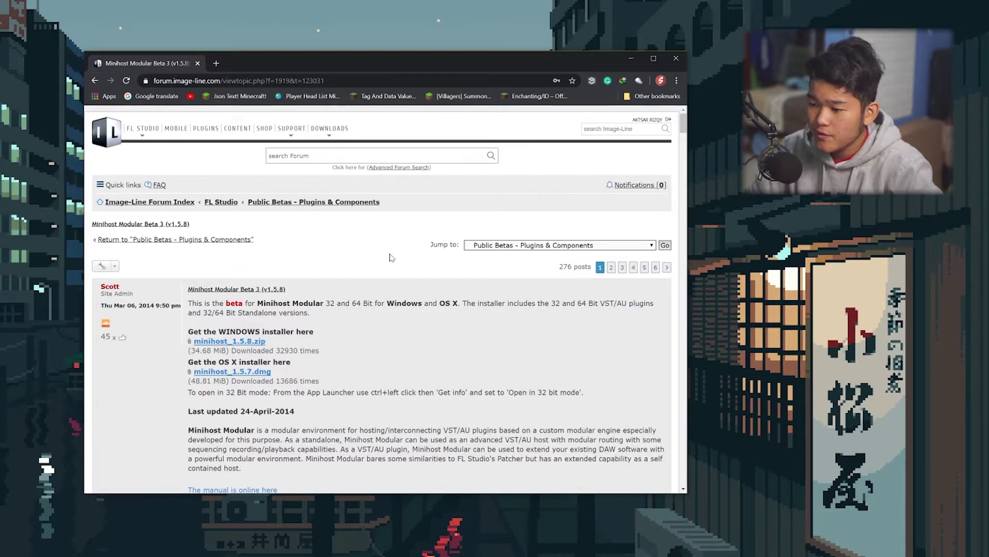
- Download the Windows installer minihost_1.5.8.zip, reusing the existing complete file, and open the archive, dismissing the WinRAR license reminder
click(262, 342)
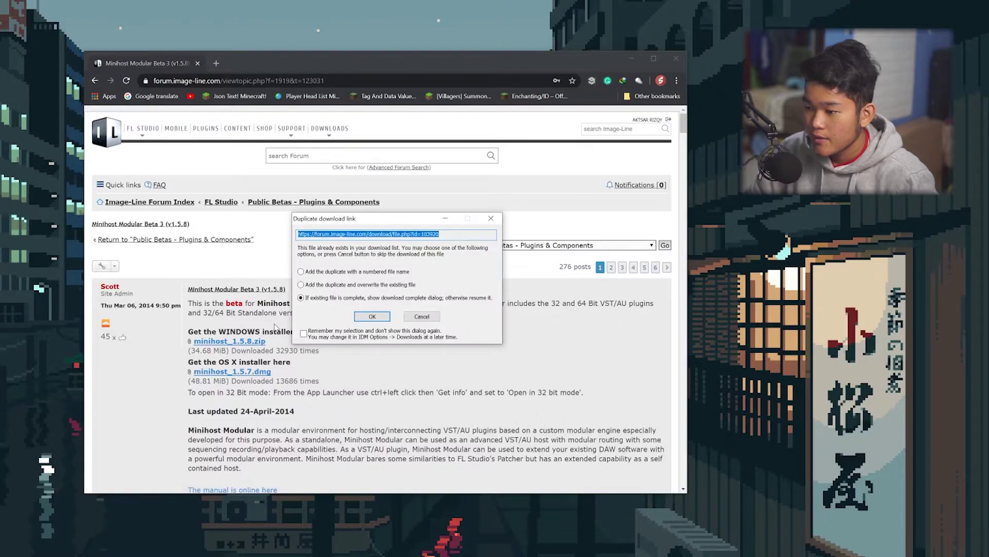
click(357, 318)
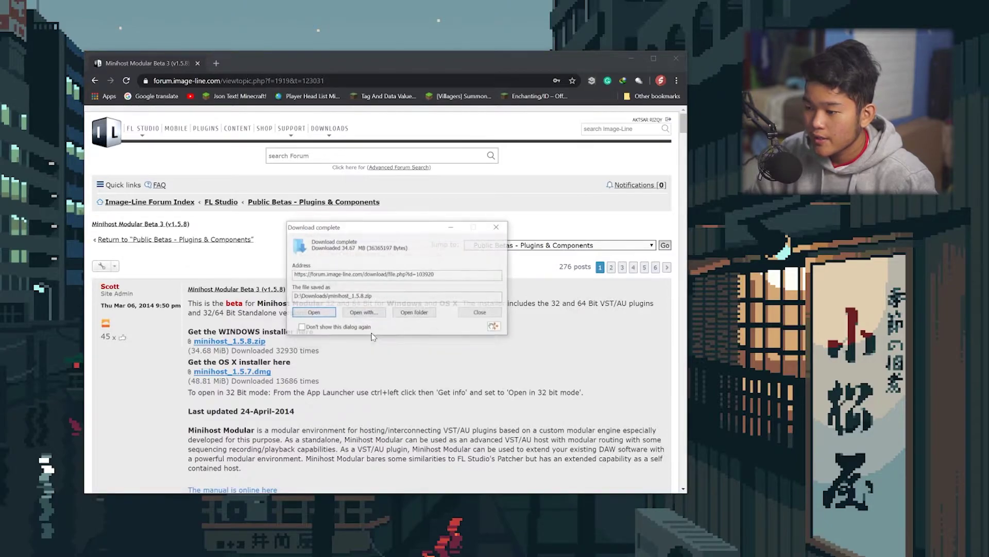
click(313, 314)
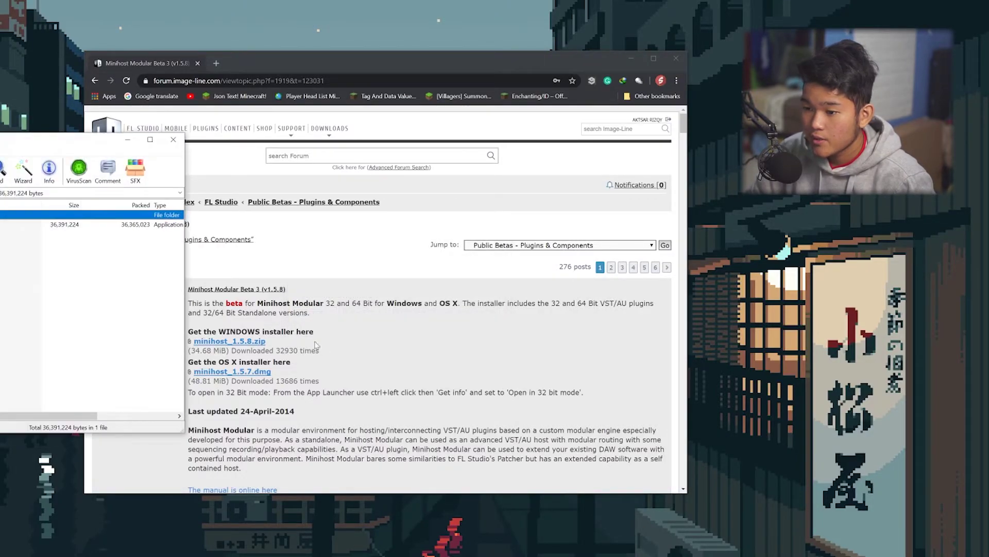
drag(39, 141, 398, 142)
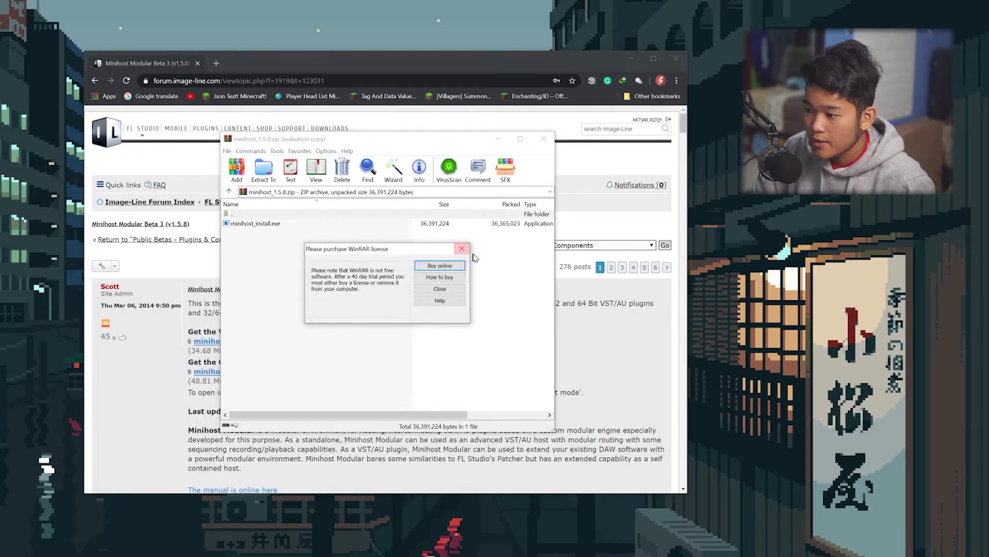
click(461, 244)
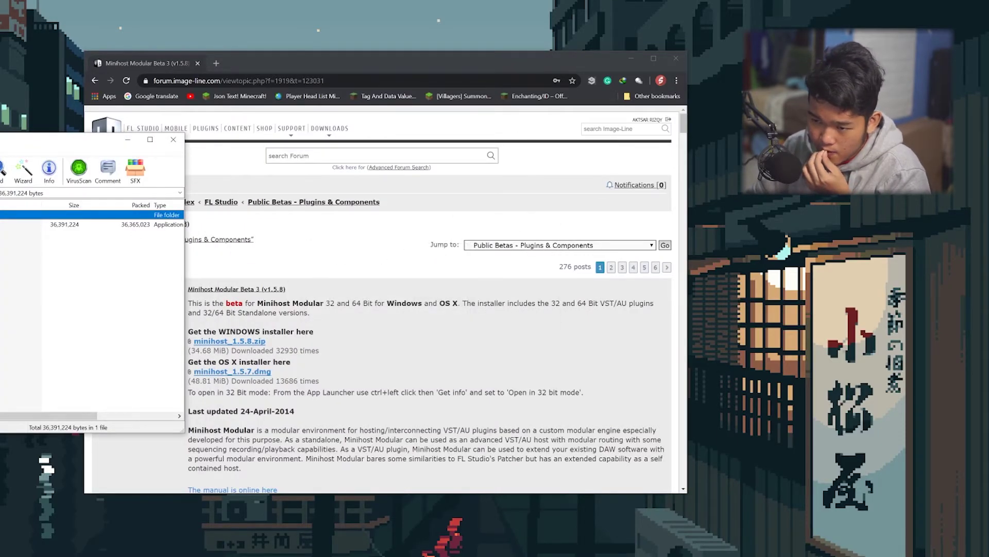
- Run minihost_install.exe from the archive, accept the license agreement, and quit the setup at the component selection
click(62, 225)
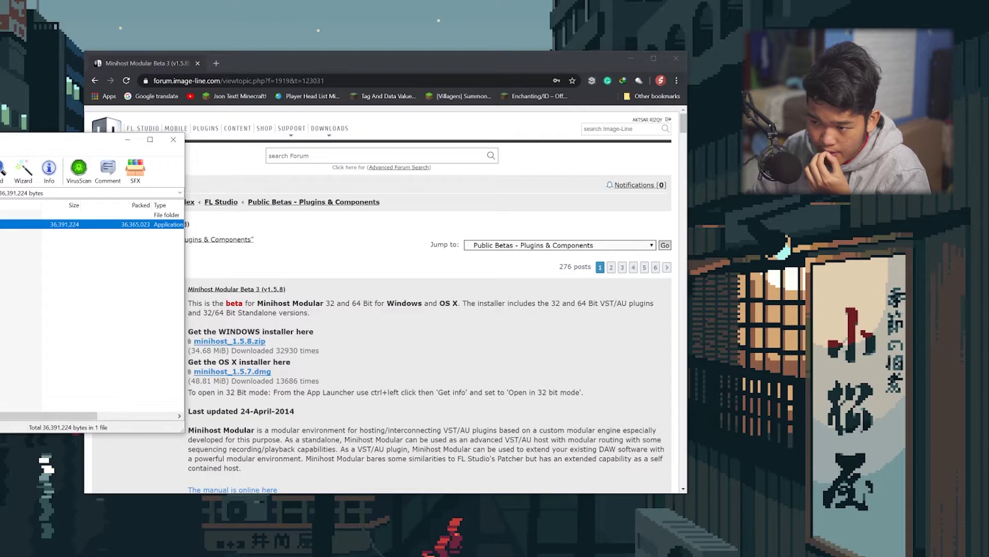
key(Return)
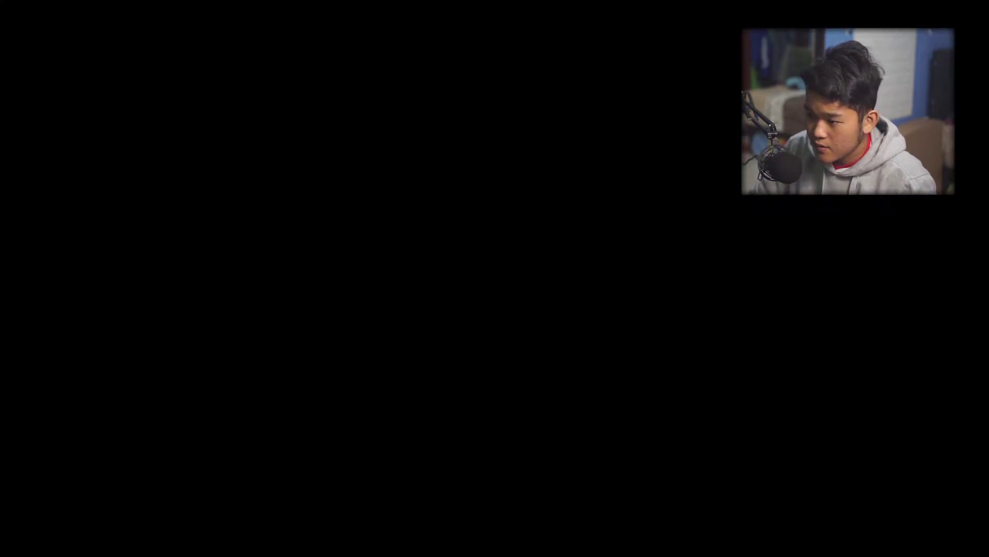
click(348, 341)
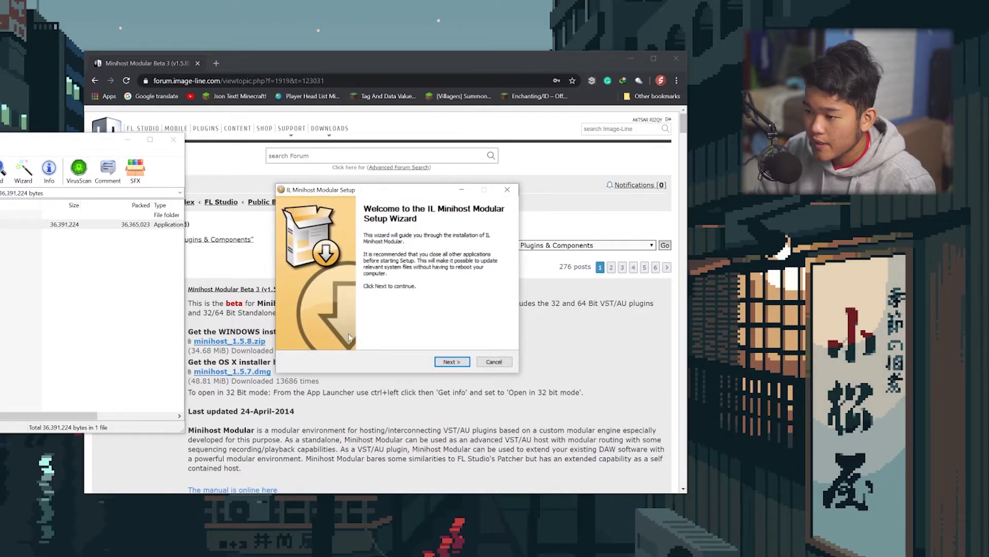
click(453, 363)
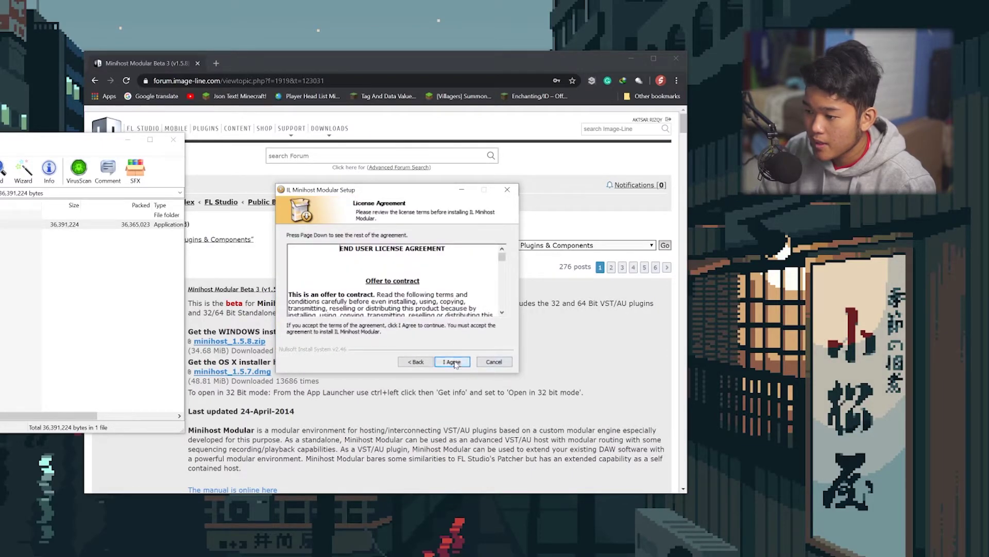
click(454, 363)
click(494, 361)
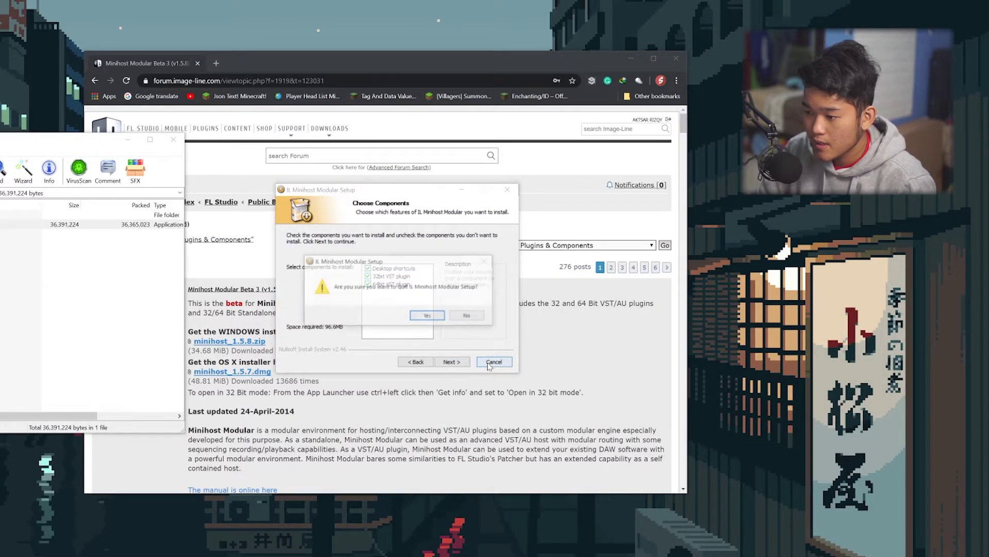
click(428, 315)
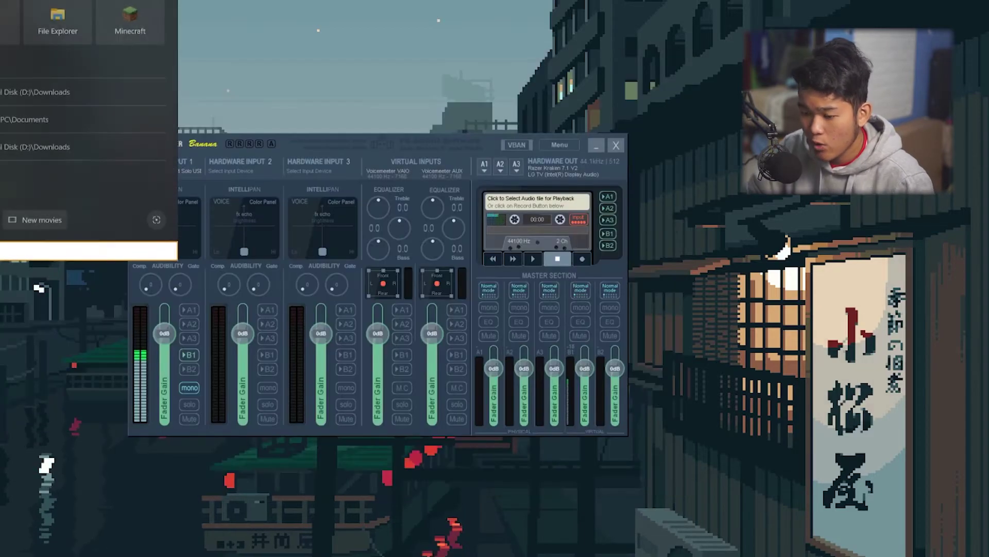
- Search Windows for minihost and launch IL Minihost Modular (64bit)
text(minihost)
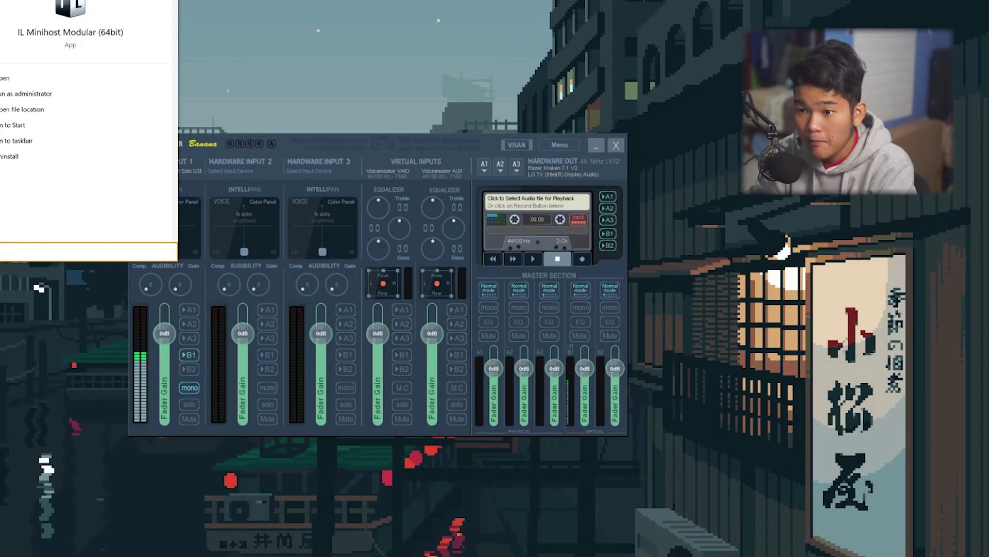
key(Return)
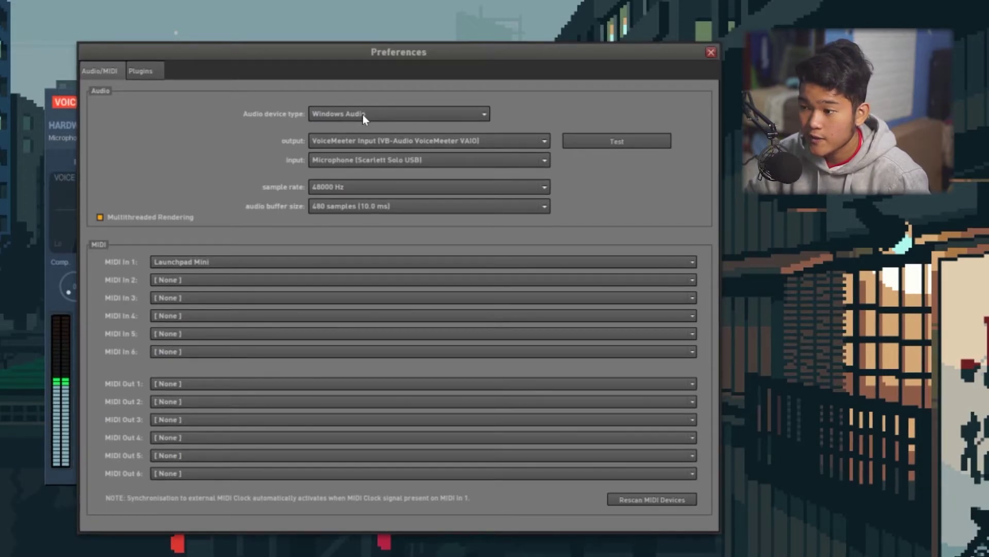
- Set the Minihost audio device type to ASIO and choose Voicemeeter Insert Virtual ASIO as the device
click(363, 114)
click(366, 157)
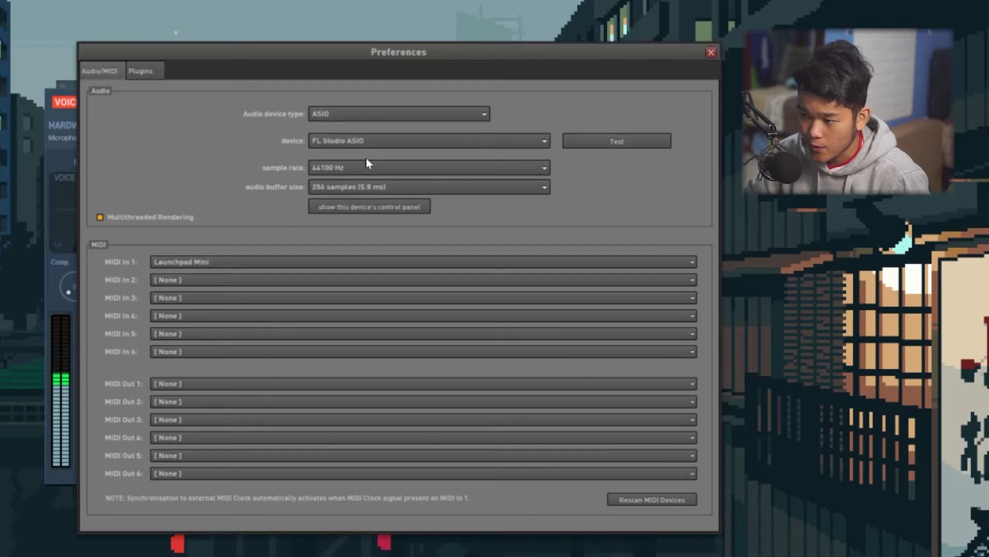
click(368, 143)
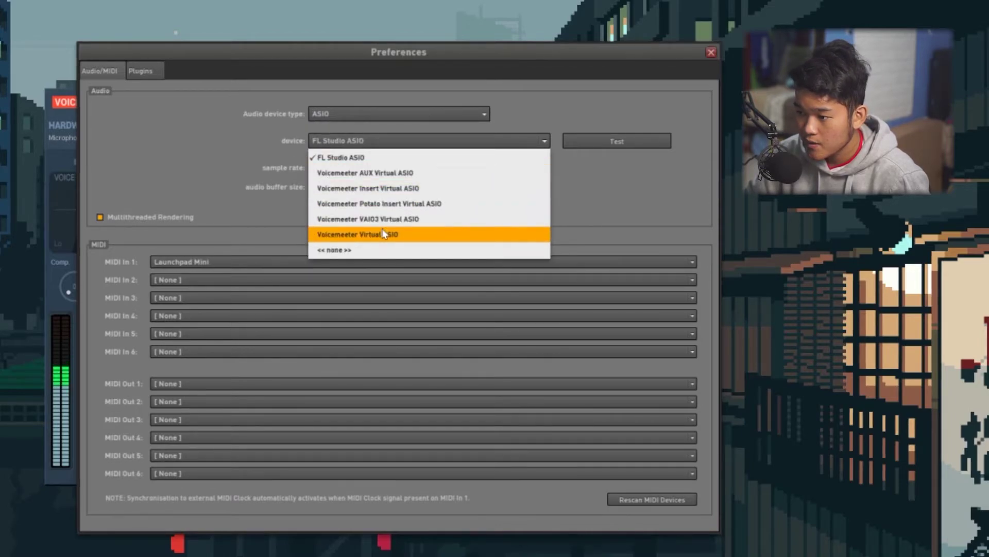
click(386, 188)
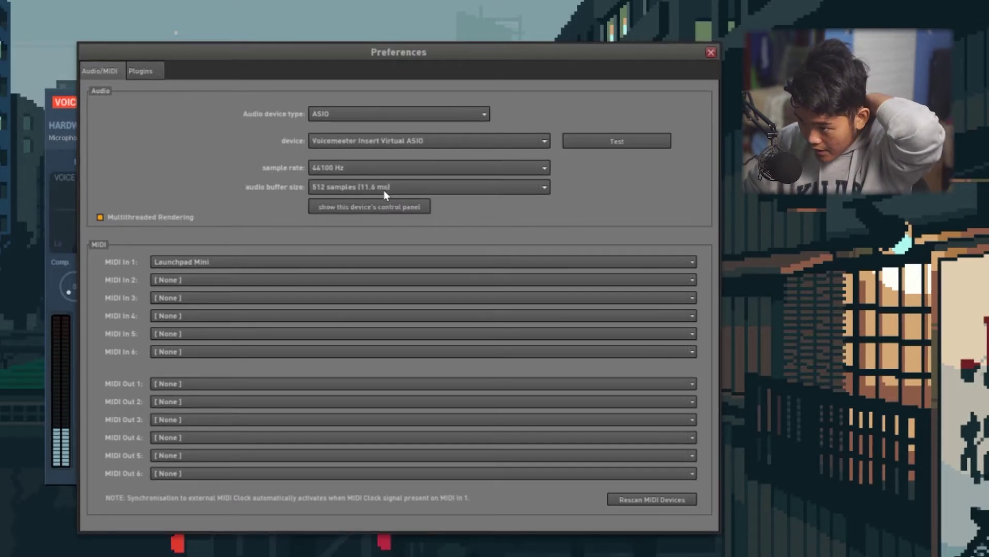
- Arrange the Minihost Preferences window and the Voicemeeter window side by side
drag(407, 58, 100, 43)
click(684, 148)
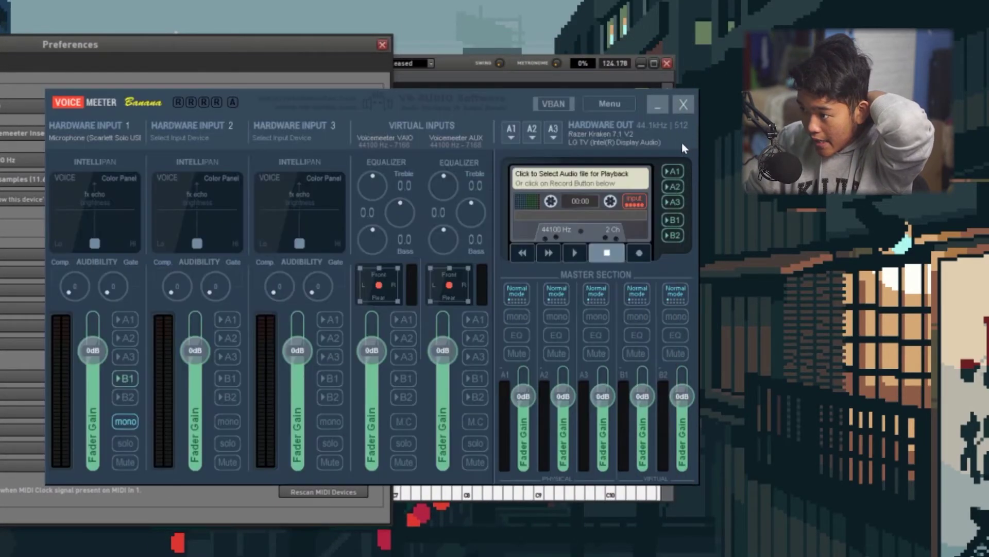
drag(380, 101, 587, 96)
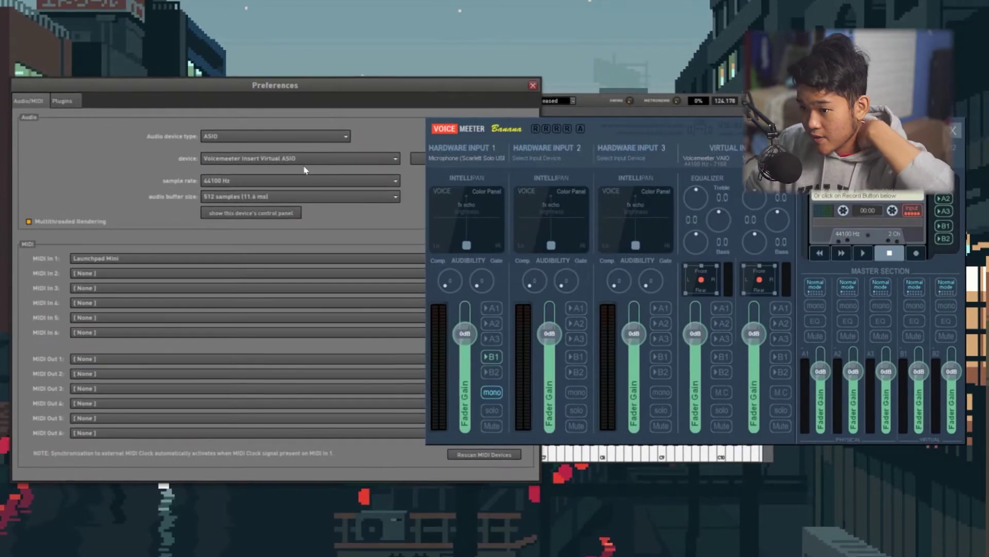
- Try to set the Minihost sample rate to 48000 Hz for the Voicemeeter Insert Virtual ASIO device
click(265, 180)
click(263, 184)
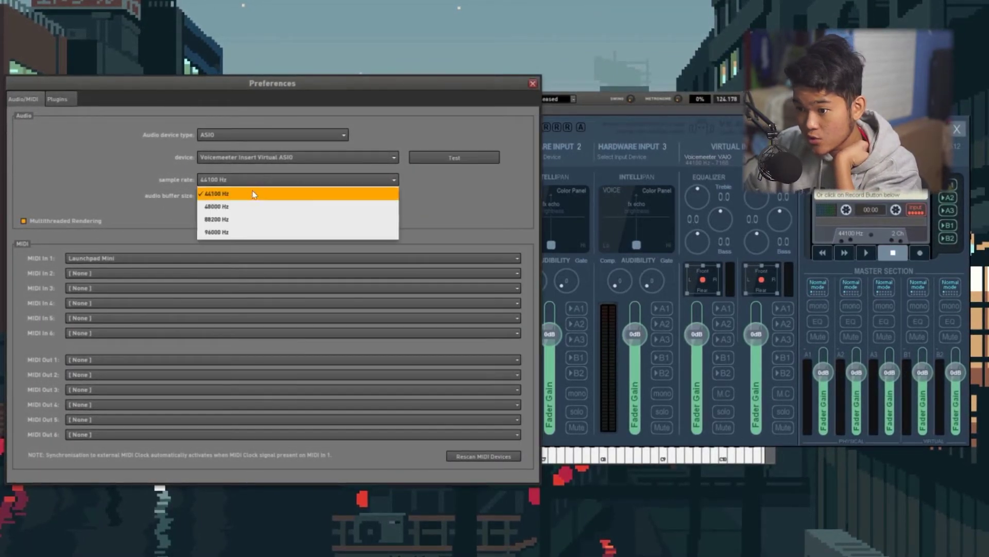
key(Escape)
click(234, 213)
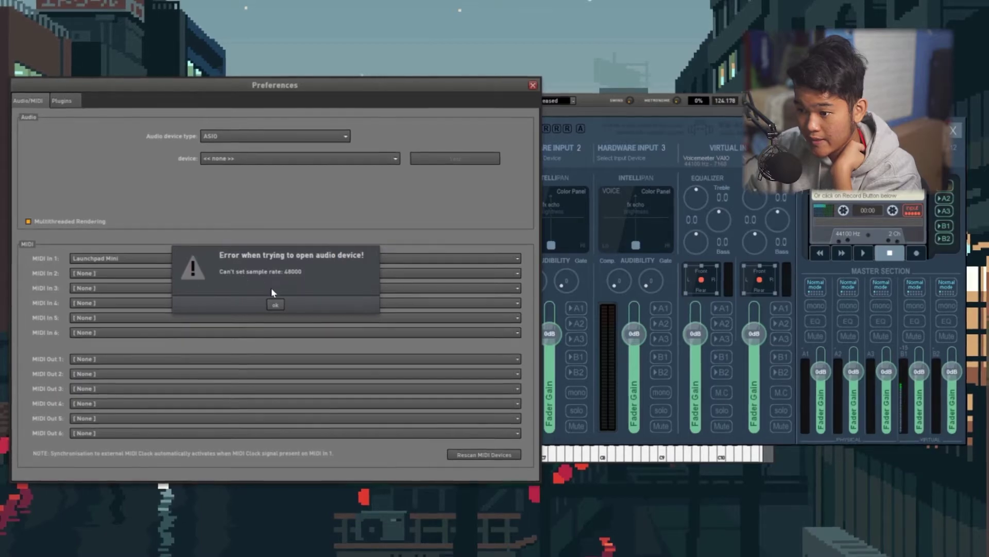
click(275, 305)
- Set Voicemeeter's Preferred Main SampleRate to 48000 Hz in its system settings
click(892, 130)
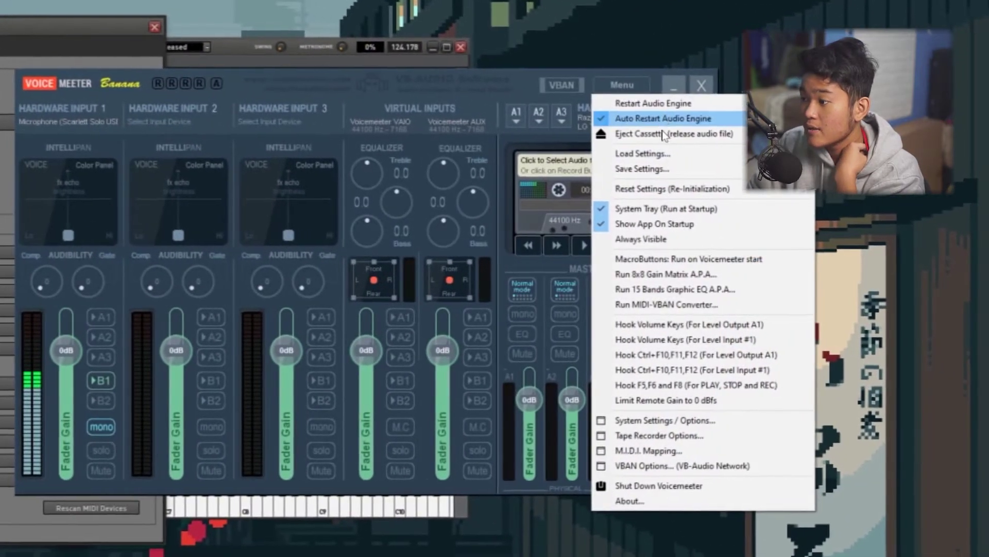
click(642, 423)
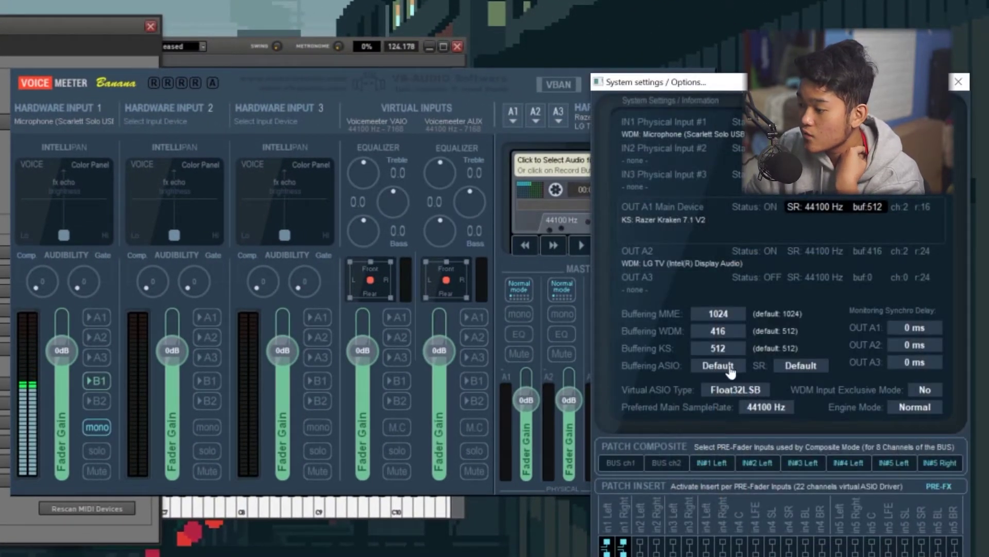
click(772, 407)
click(820, 425)
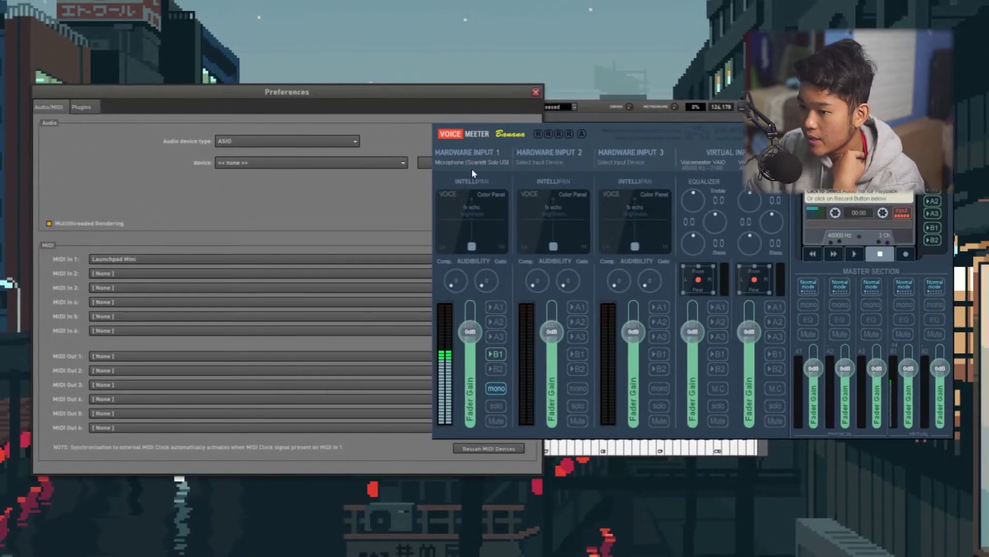
- Select Voicemeeter Insert Virtual ASIO as the Minihost device again, check the audio buffer size options, and close the preferences
click(288, 162)
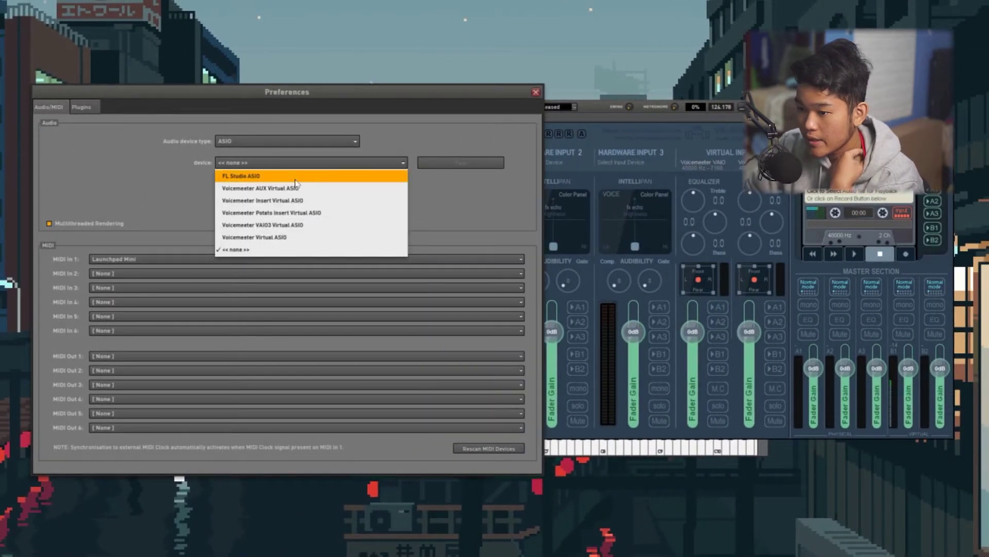
click(280, 203)
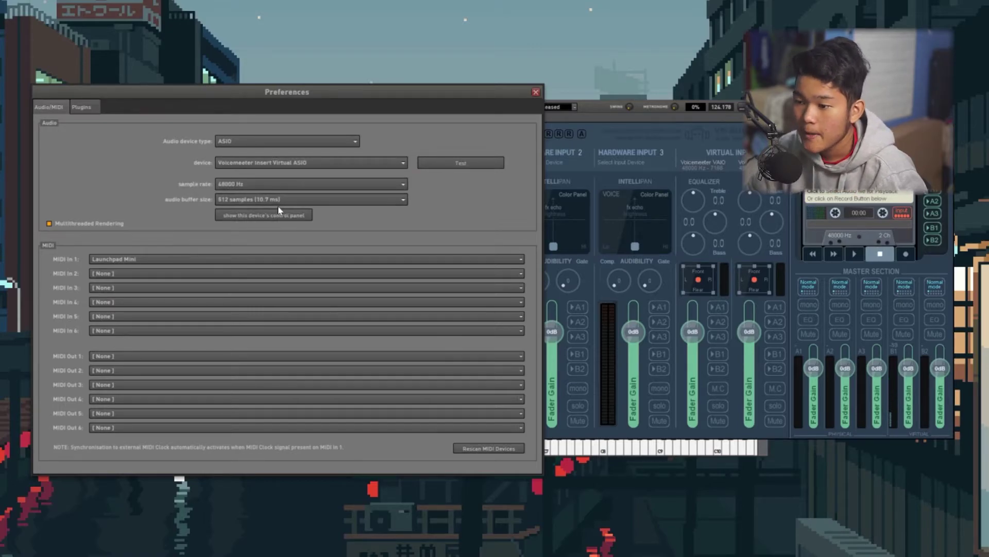
click(266, 202)
click(390, 199)
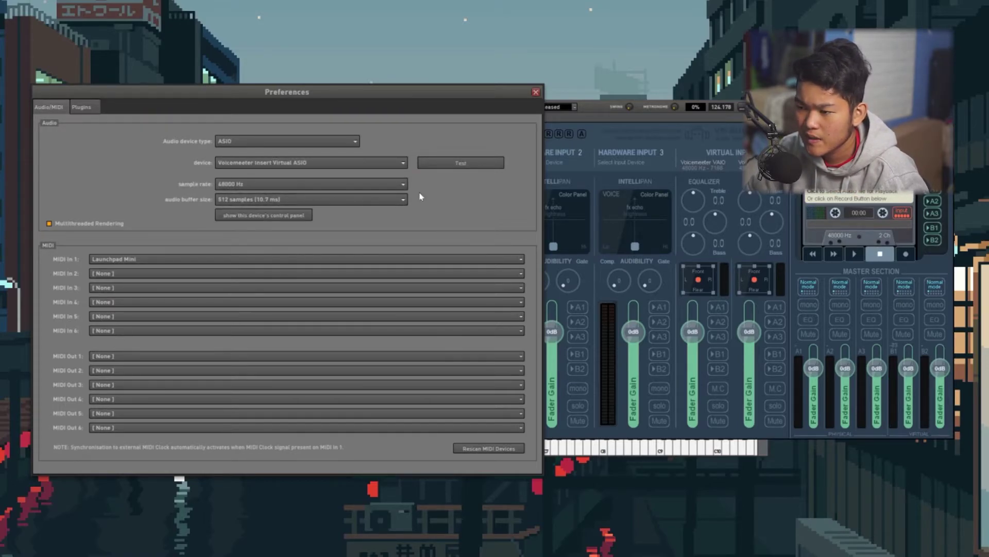
click(536, 92)
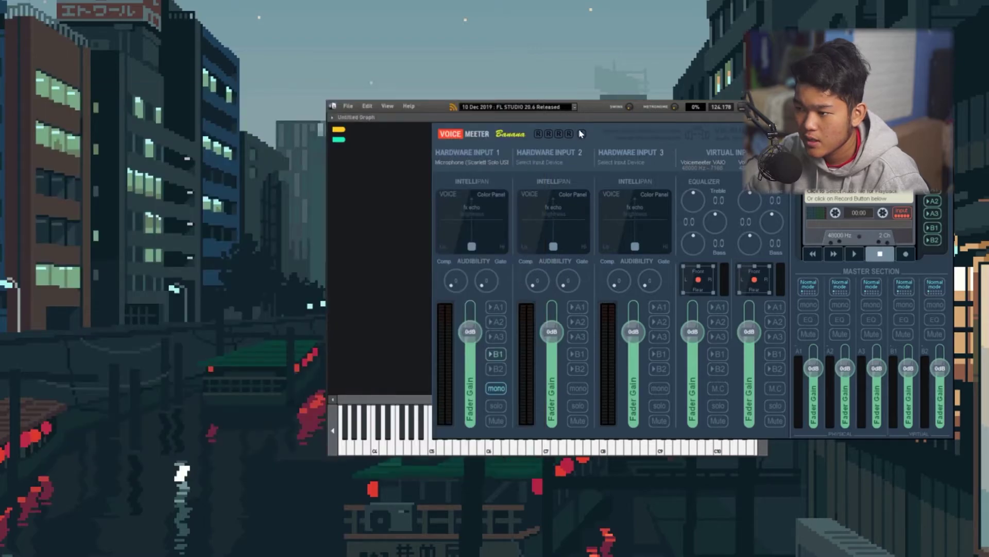
- Place the Minihost graph window beside Voicemeeter and open Voicemeeter's system settings with the patch inserts
drag(586, 107, 260, 112)
drag(612, 140, 629, 141)
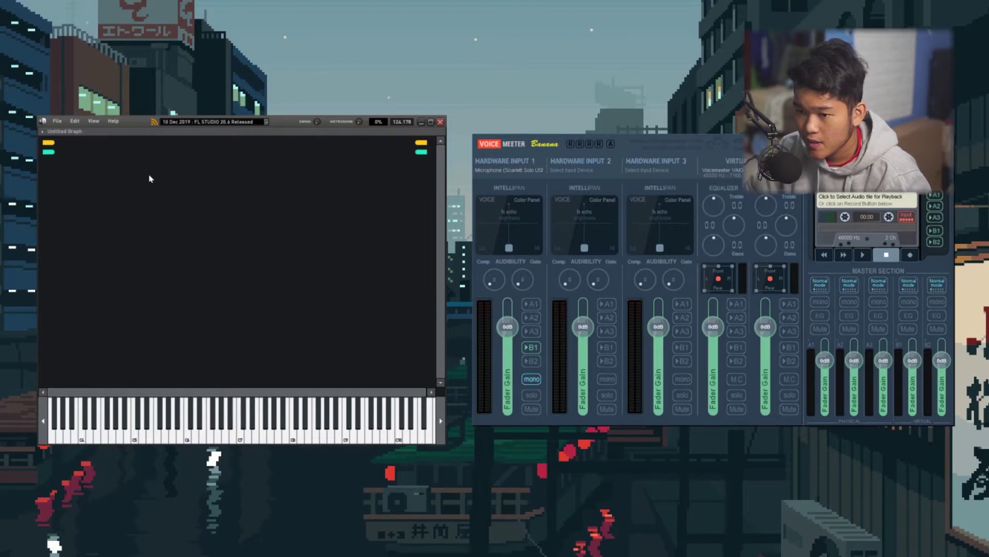
click(935, 144)
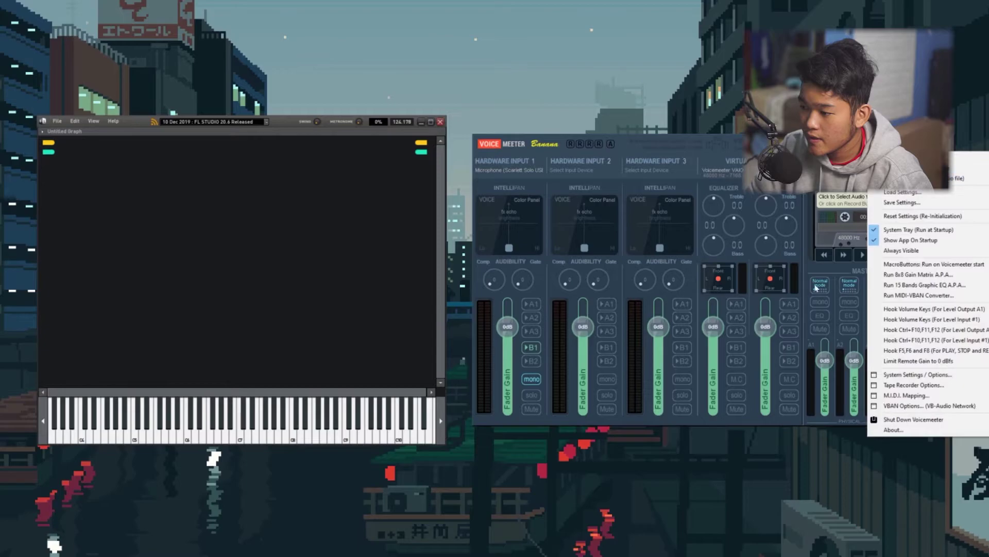
click(887, 374)
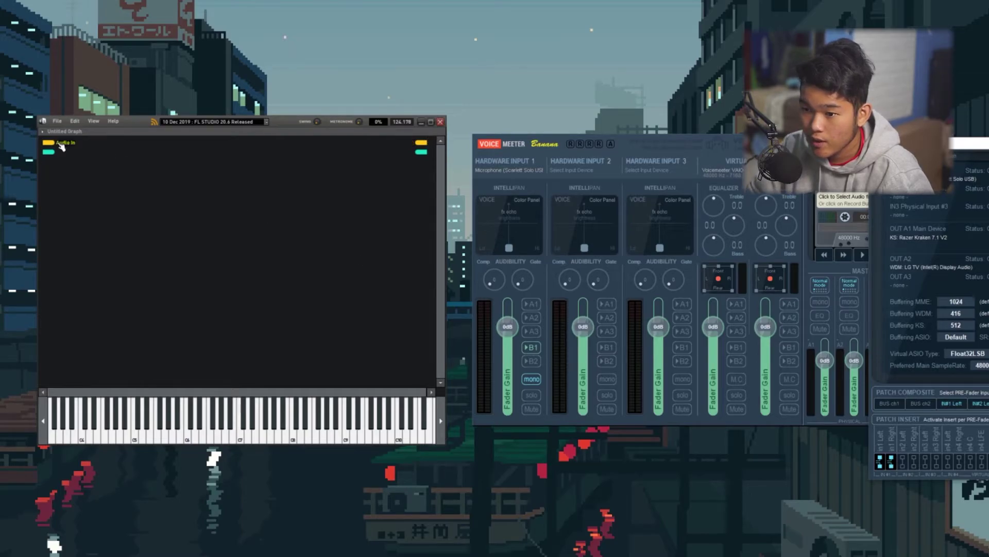
- Connect Audio In directly to the audio output in the Minihost graph, and remove the connection again
drag(49, 143, 416, 142)
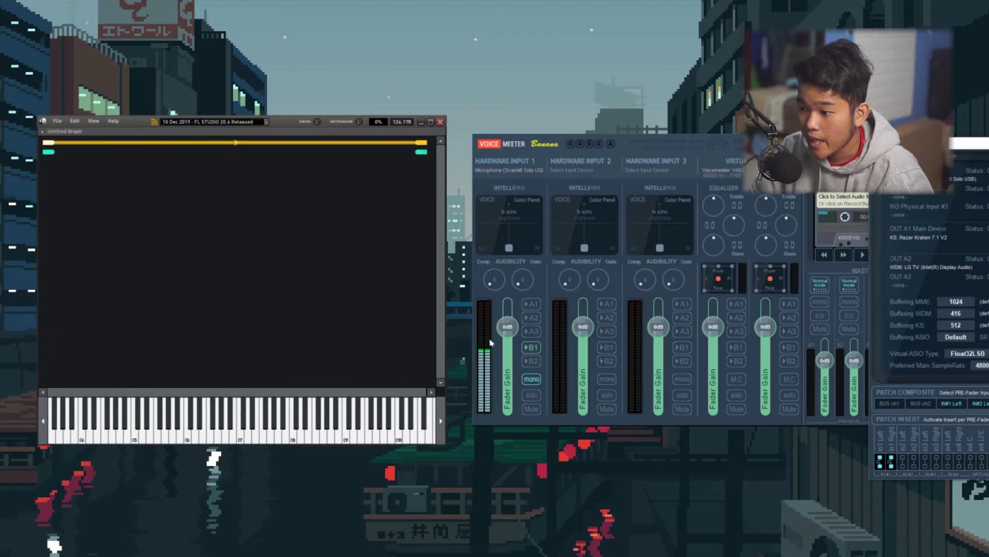
click(265, 149)
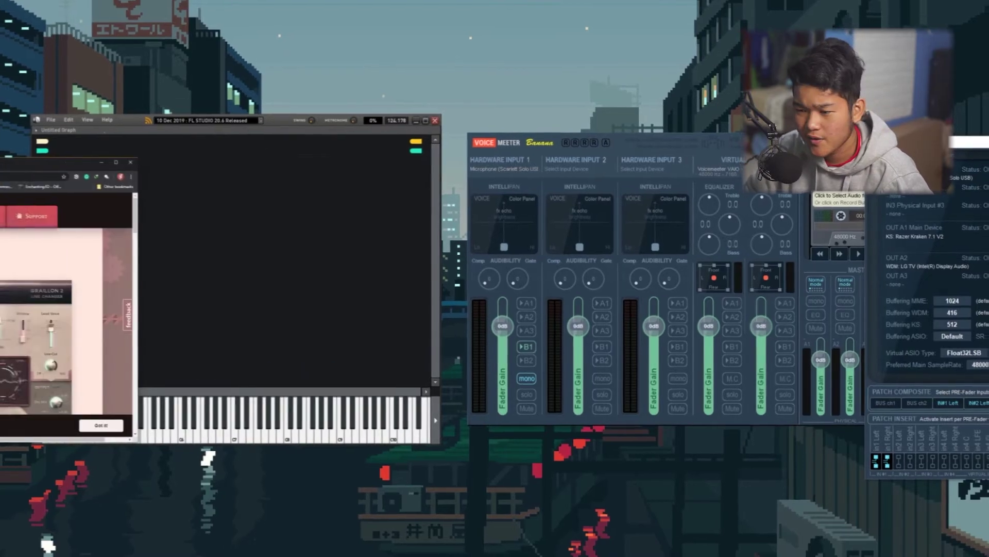
- Switch to the browser's Auburn Sounds Graillon page and examine the plug-in's interface, features and available editions
scroll(239, 240, down, 5)
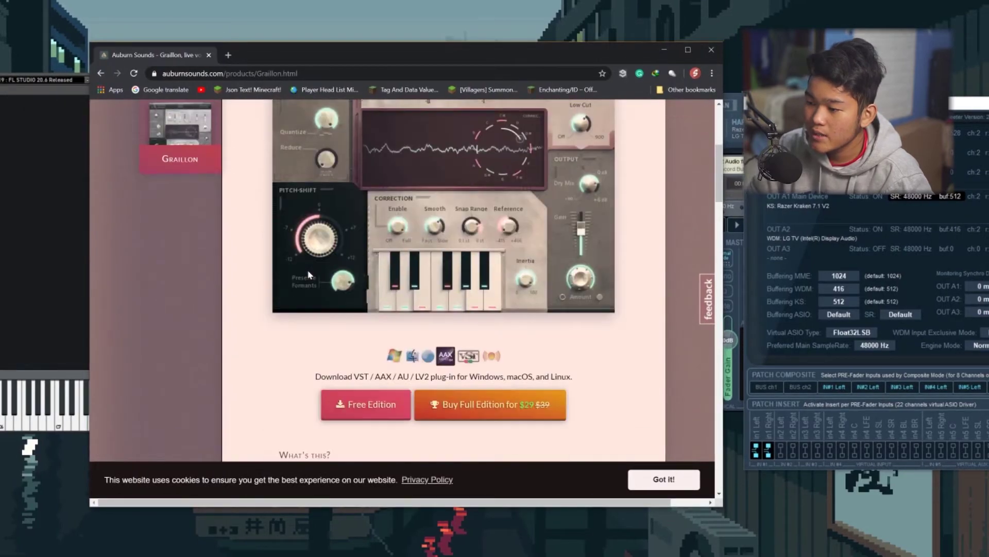
scroll(321, 339, up, 5)
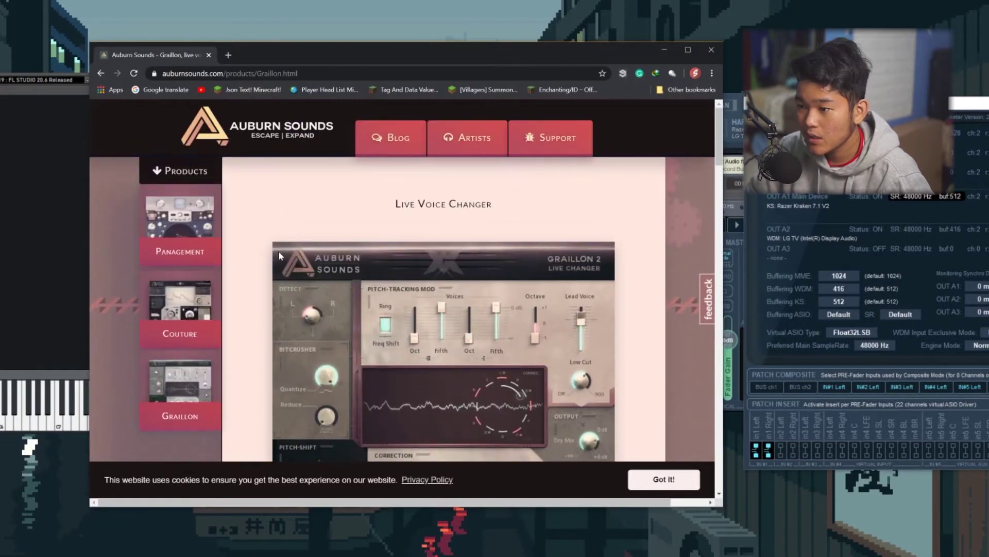
scroll(265, 232, down, 8)
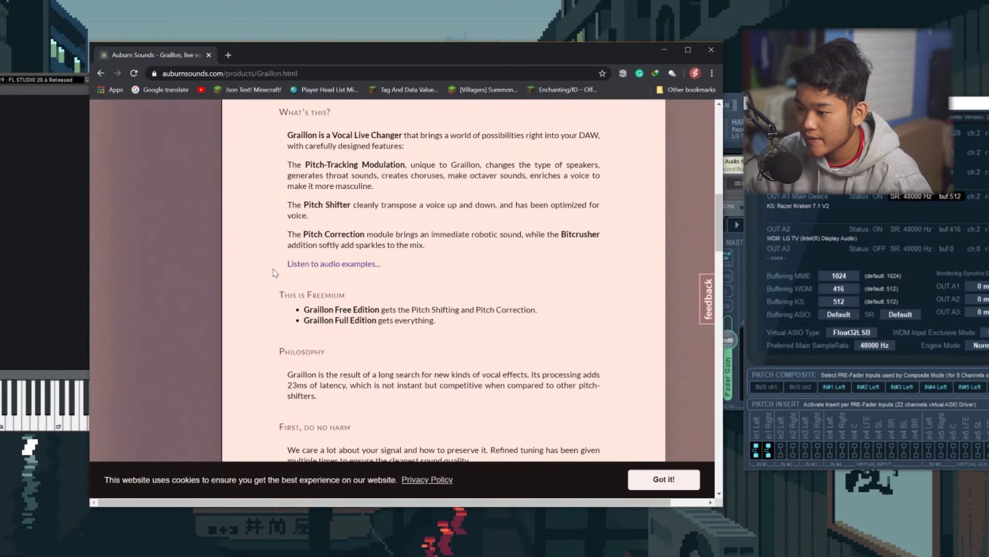
scroll(273, 268, up, 4)
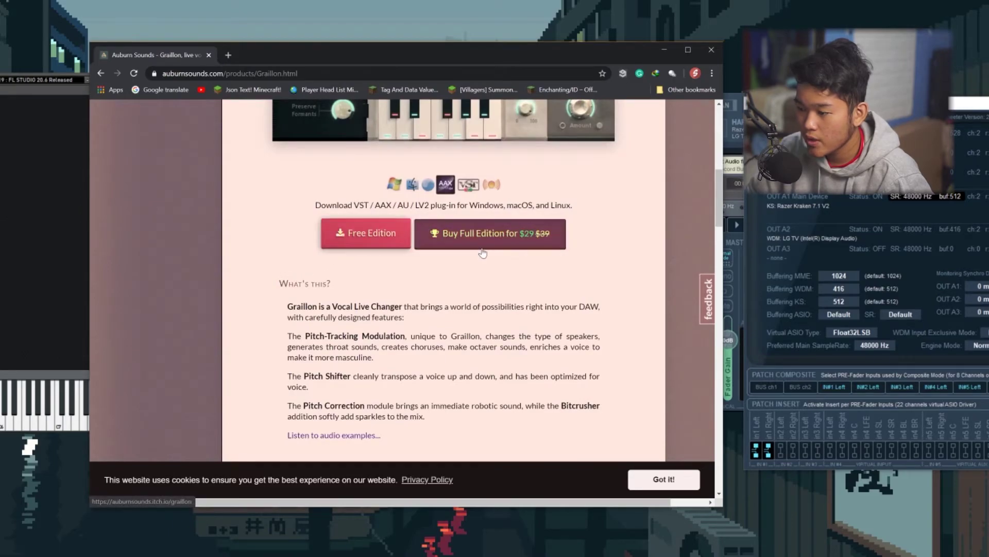
scroll(464, 268, up, 1)
scroll(441, 292, up, 5)
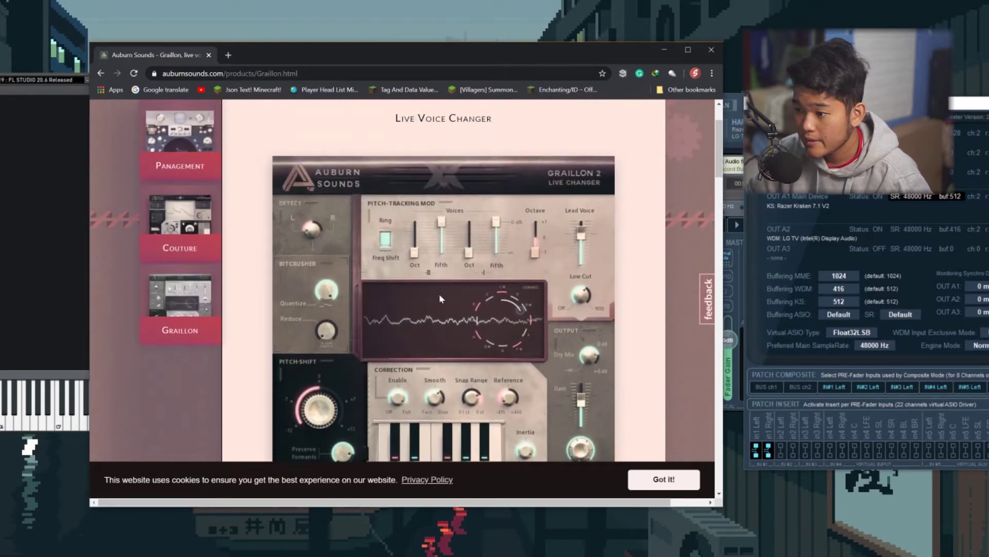
scroll(441, 294, down, 5)
scroll(441, 300, up, 2)
scroll(441, 302, up, 2)
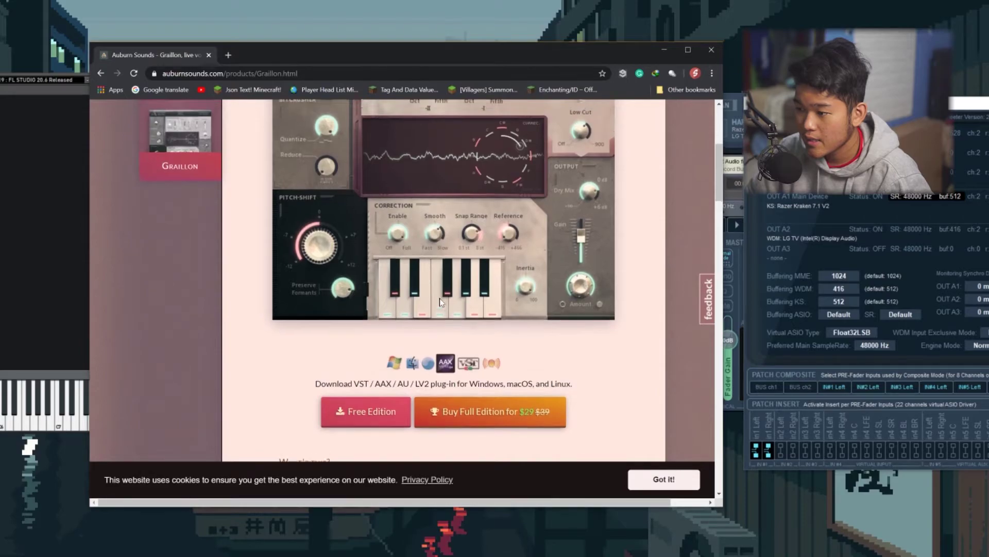
scroll(441, 305, up, 2)
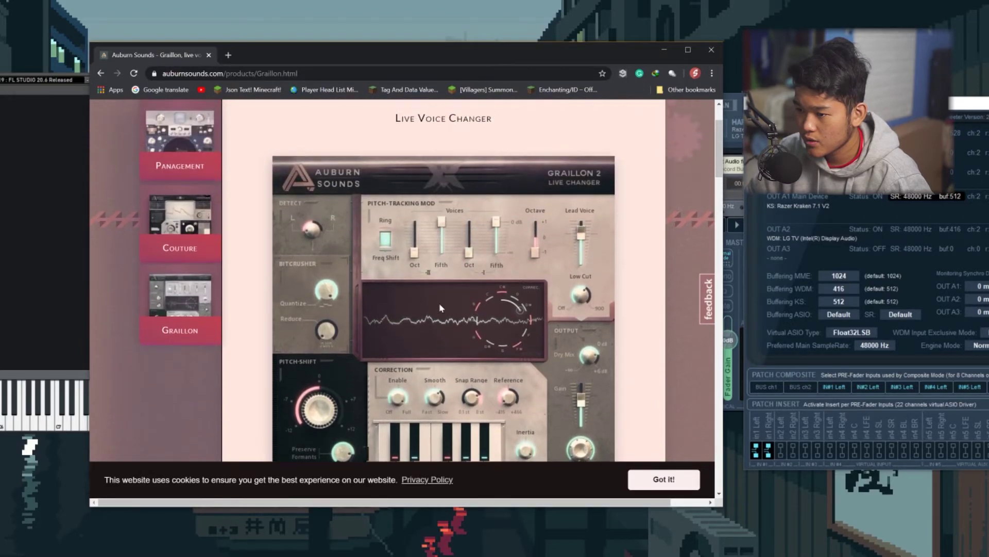
- Download the Graillon Free Edition, reusing the existing complete Graillon-FREE-2.3.zip, and open the archive
scroll(440, 311, down, 5)
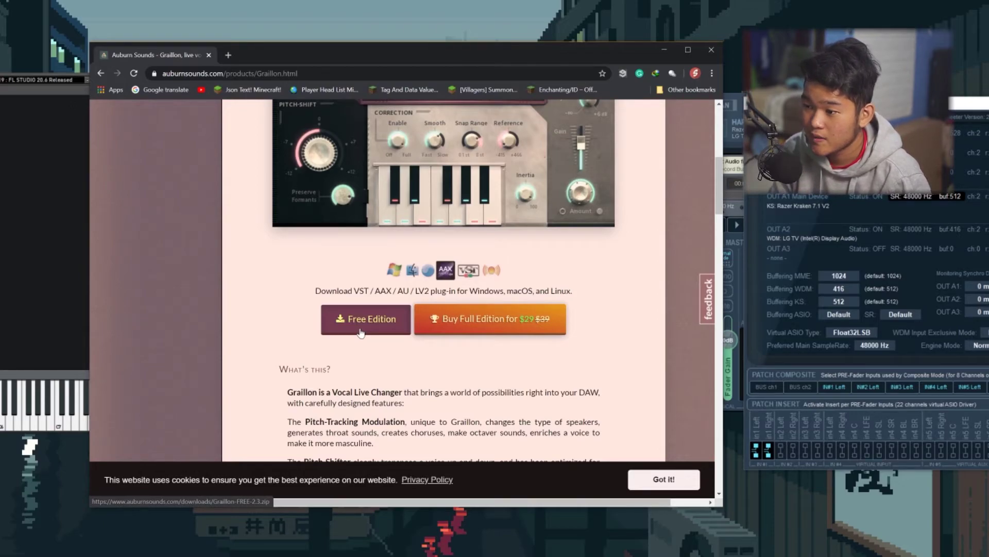
scroll(359, 374, down, 2)
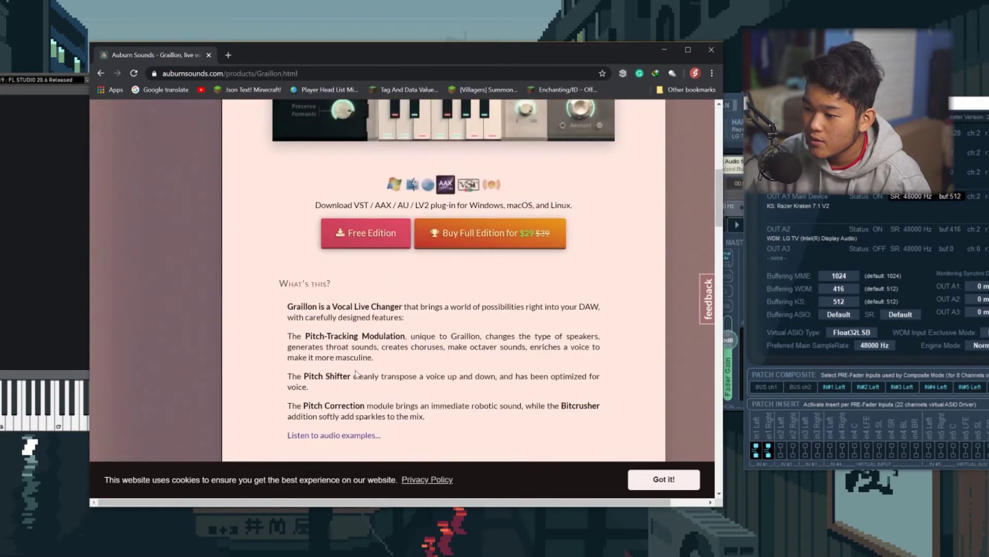
click(369, 244)
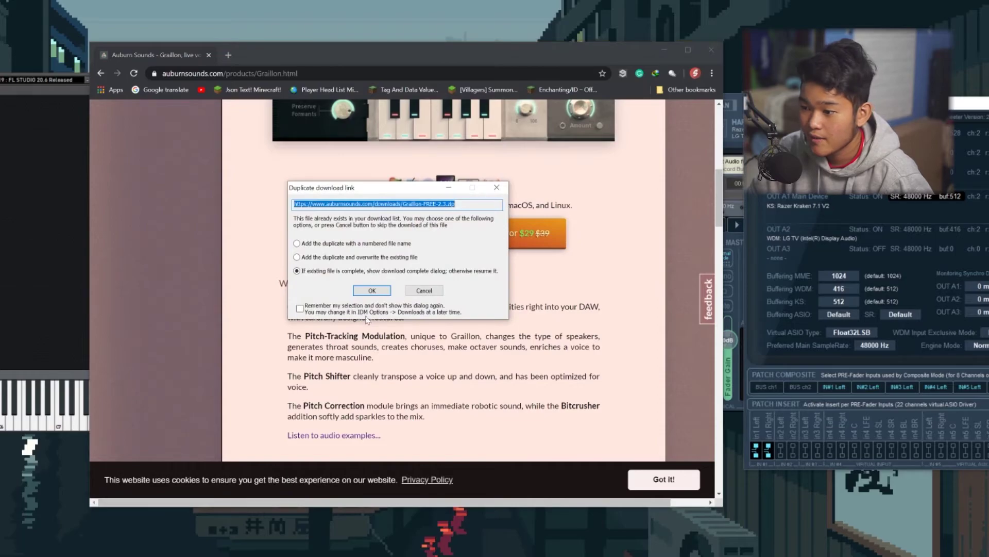
click(372, 304)
click(310, 286)
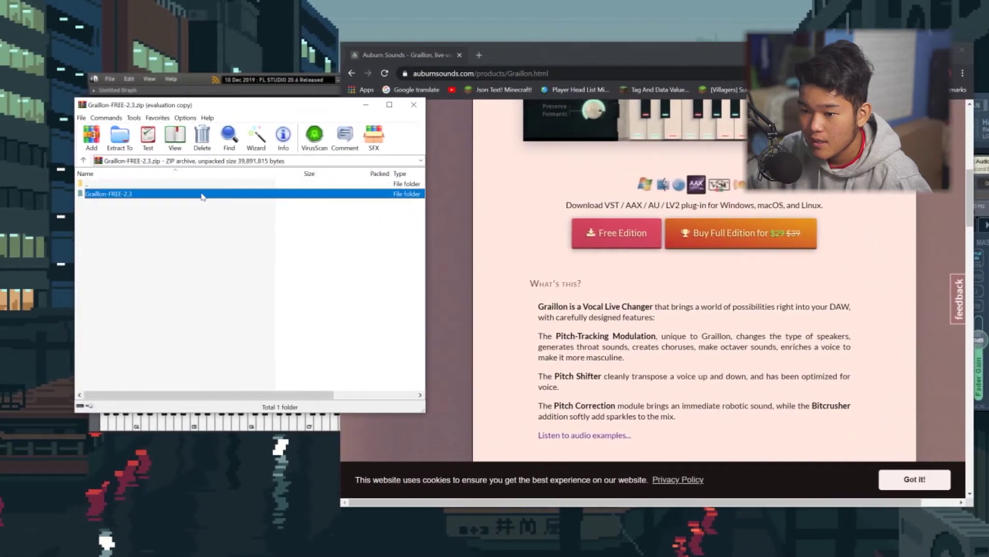
- Open the Graillon-FREE-2.3 folder in the archive and look inside its Windows and Mac subfolders
double_click(78, 194)
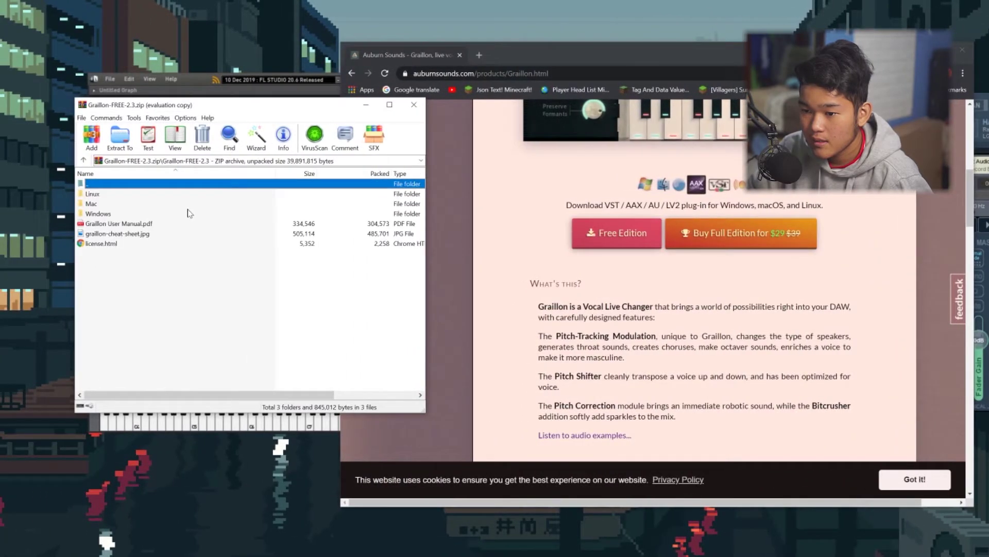
double_click(94, 215)
double_click(99, 187)
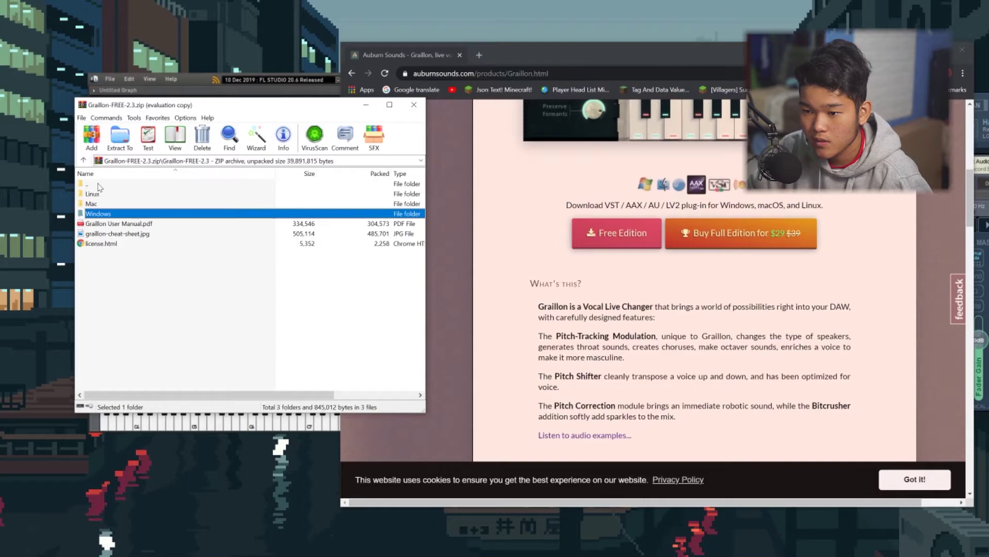
double_click(96, 205)
double_click(102, 184)
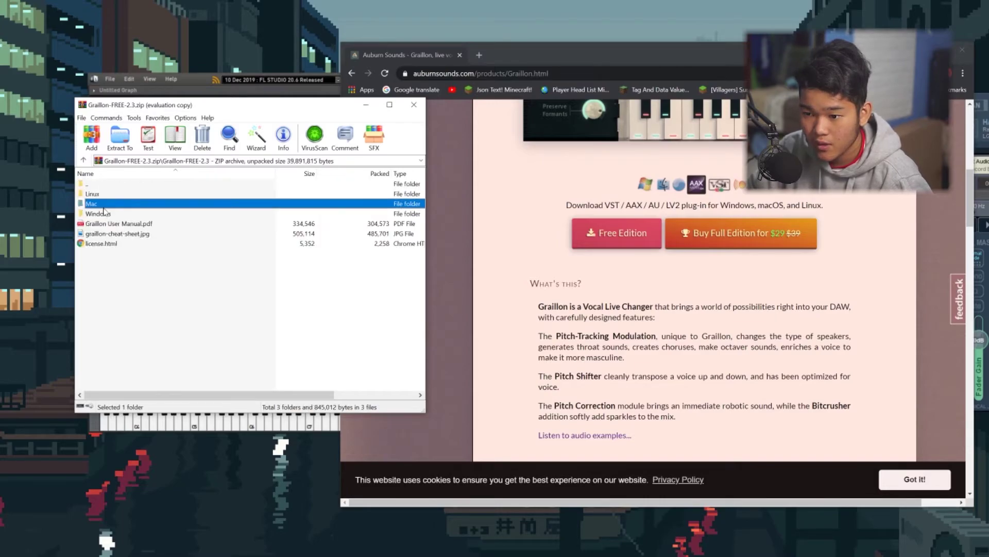
- Run Graillon-2-FREE-2.3.0.exe from the Windows folder up to the VST 2.4 (32 bit) directory page, cancel setup, and close the archive and browser
double_click(106, 214)
double_click(125, 195)
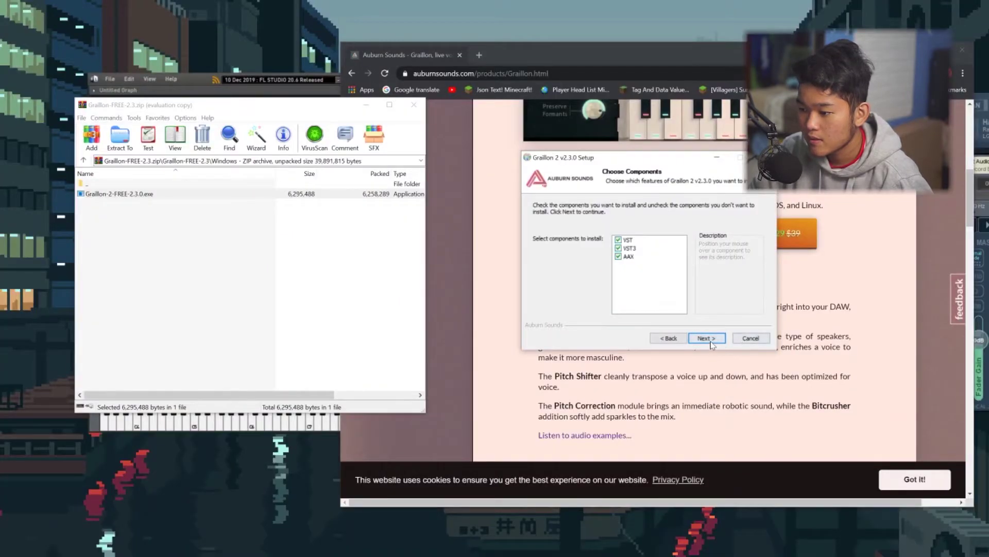
click(711, 339)
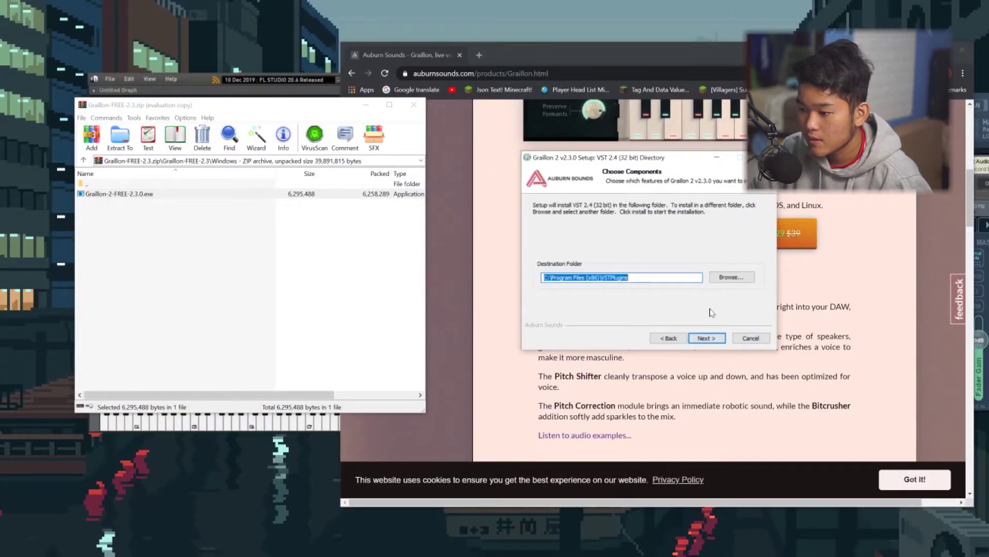
click(751, 338)
click(669, 289)
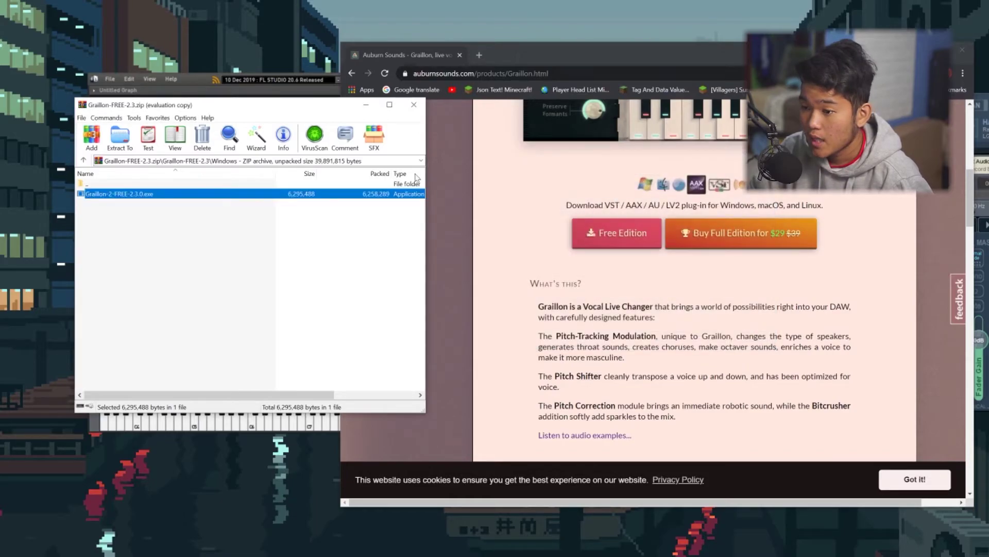
click(414, 105)
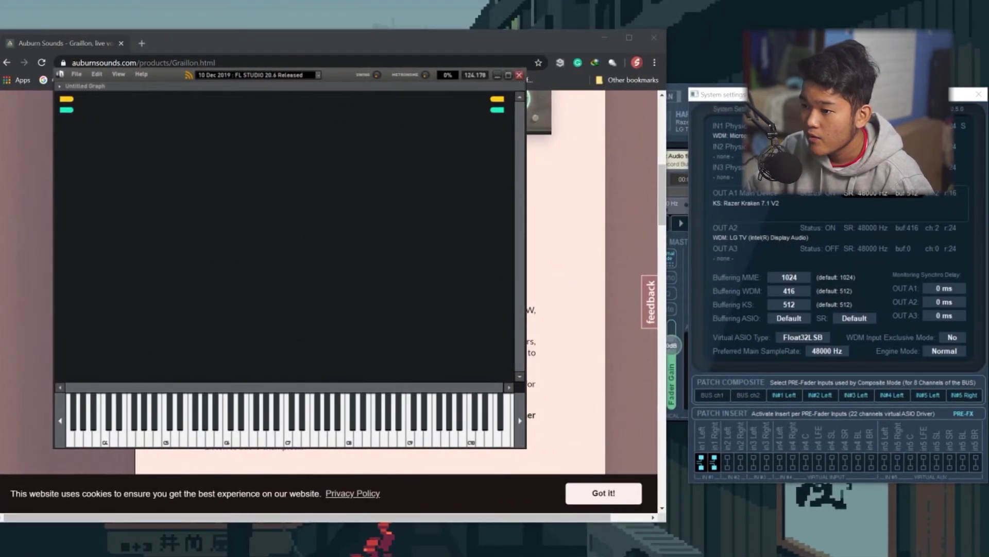
click(652, 37)
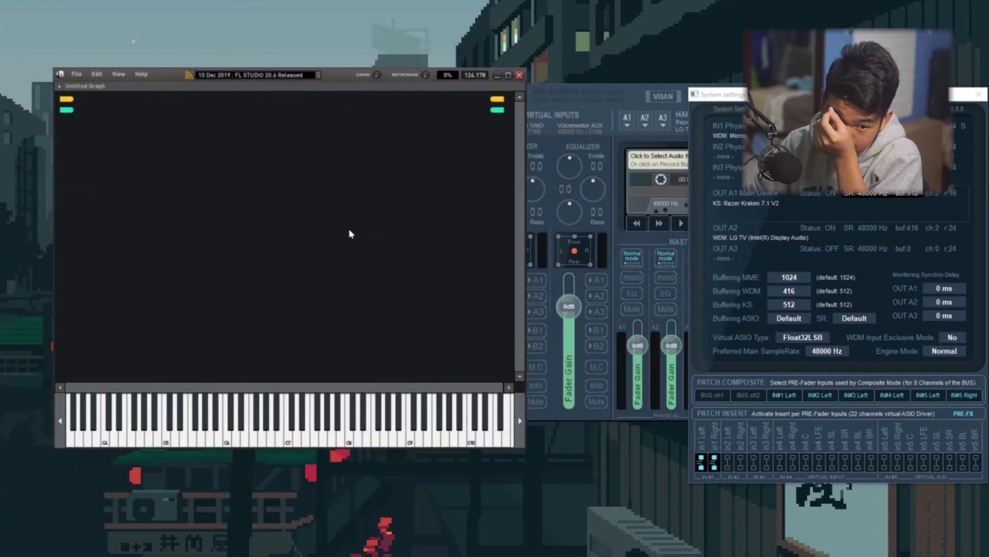
- Add the Auburn Sounds Graillon 2-64 (x64) plug-in to the Minihost graph and move its node slightly higher
right_click(260, 155)
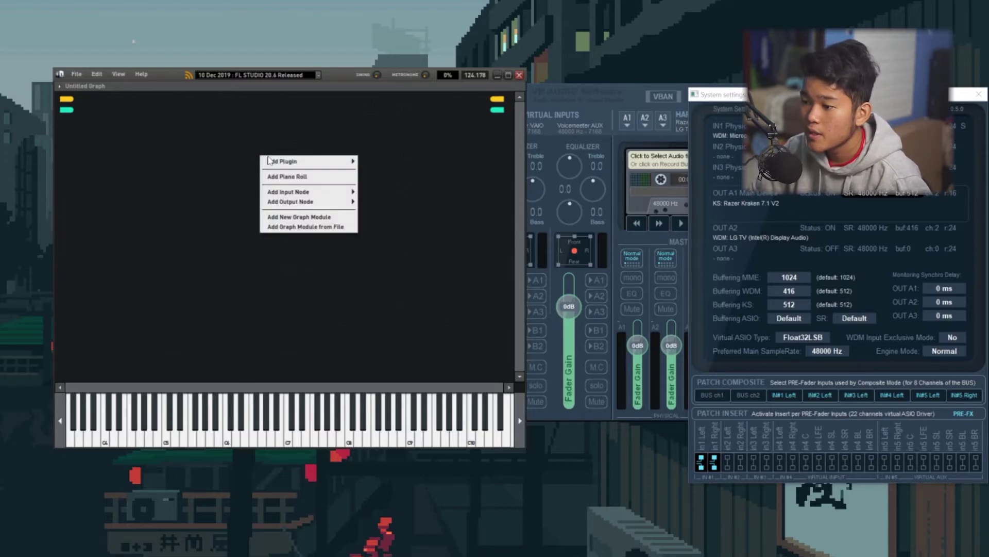
mouse_move(284, 162)
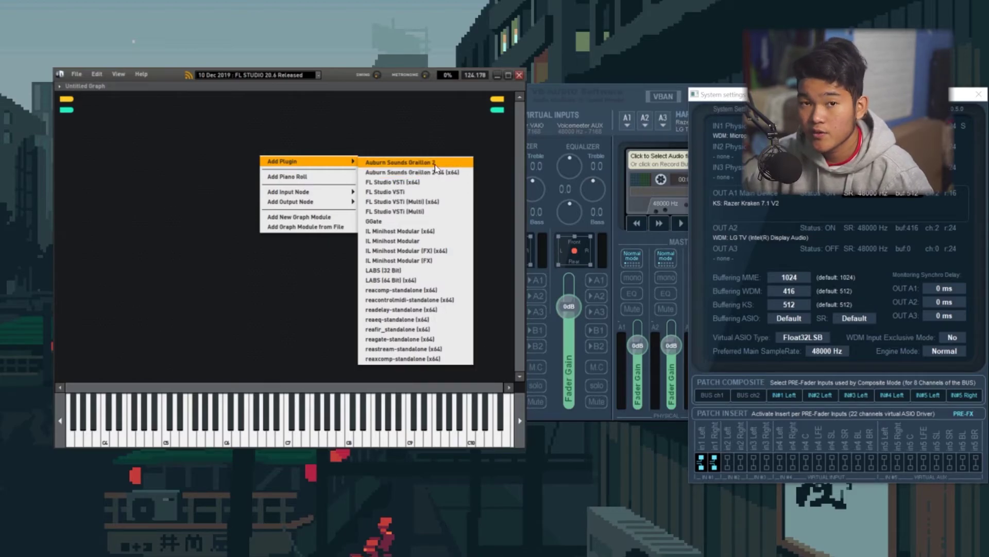
click(444, 177)
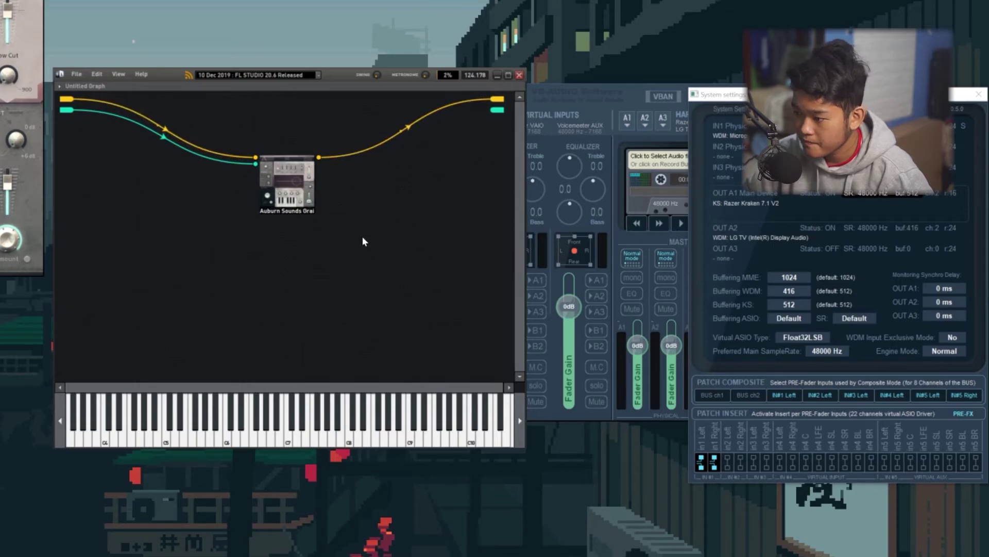
click(555, 375)
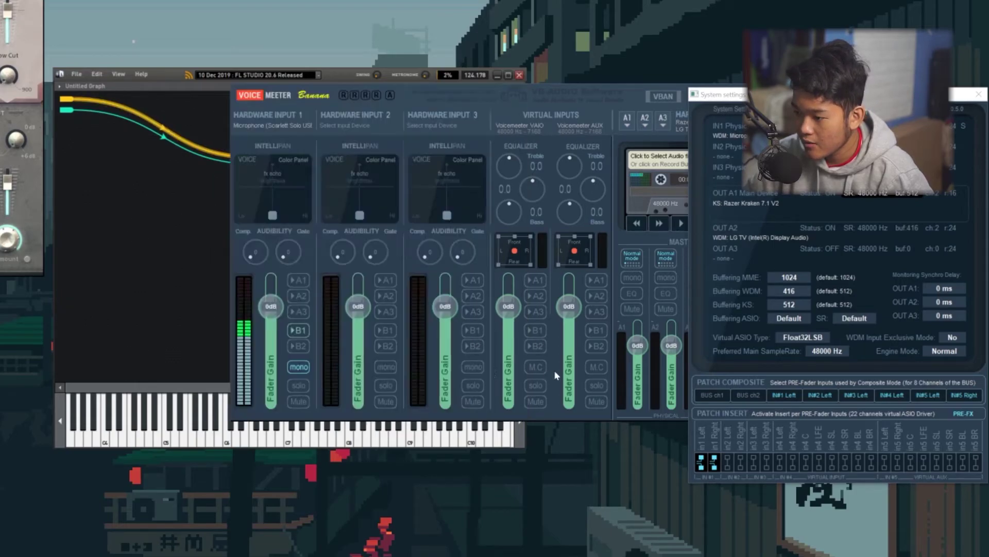
click(158, 187)
drag(288, 190, 277, 164)
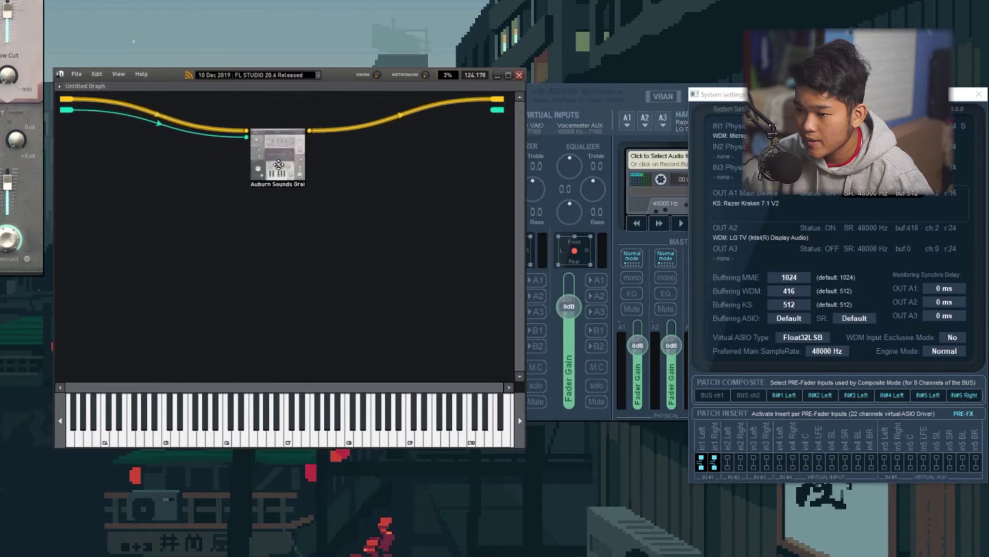
- Bring the Voicemeeter mixer forward and place the Graillon plug-in window fully in view beside it
key(alt+Tab)
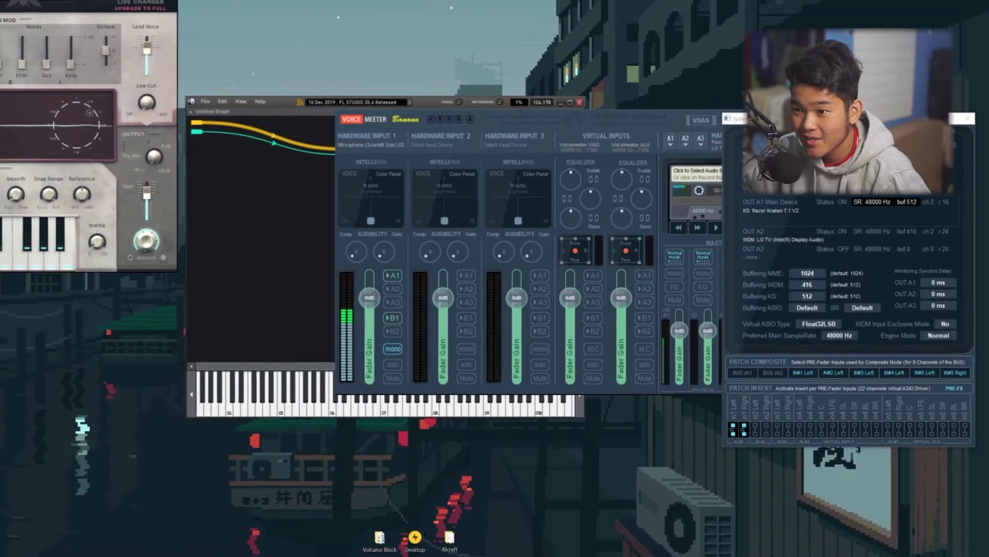
drag(47, 0, 206, 102)
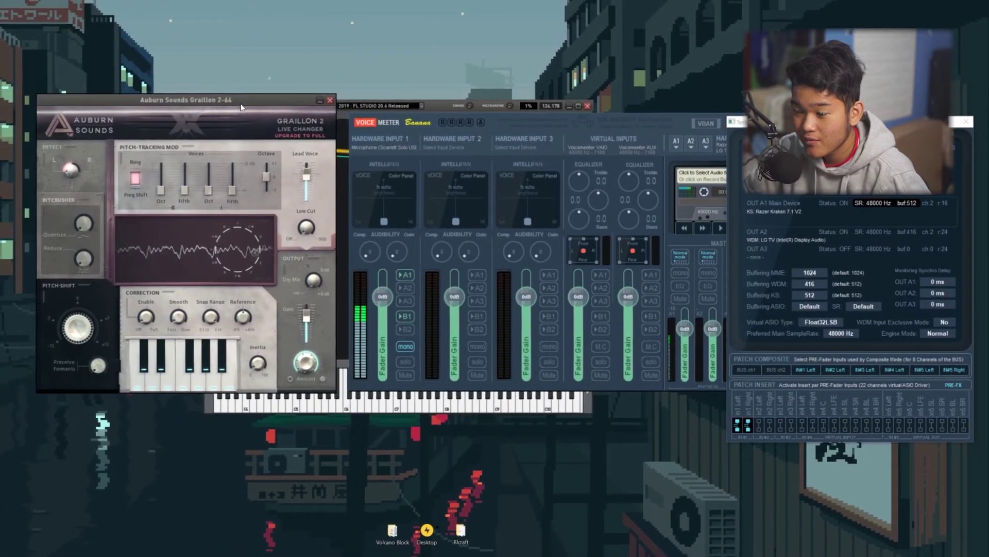
click(335, 158)
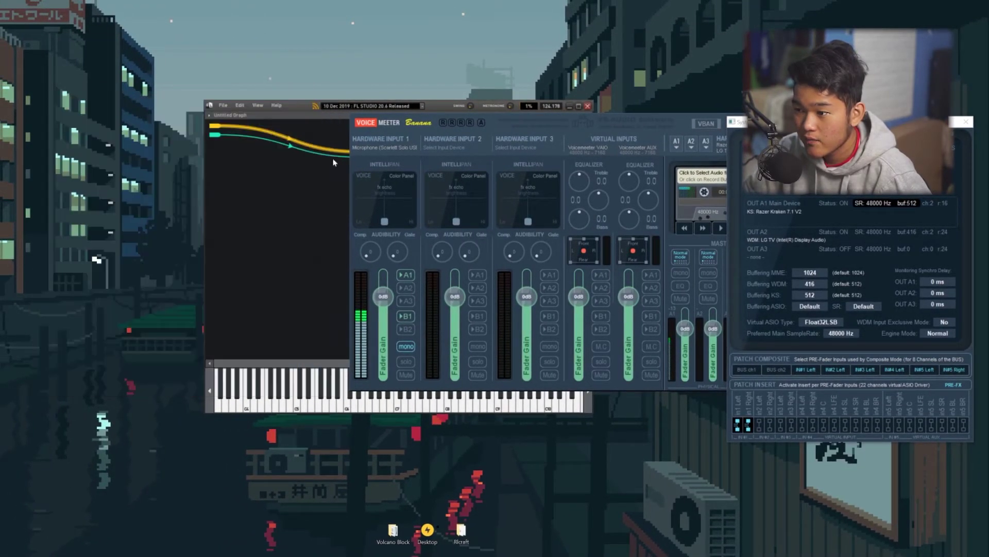
click(395, 170)
drag(206, 102, 177, 93)
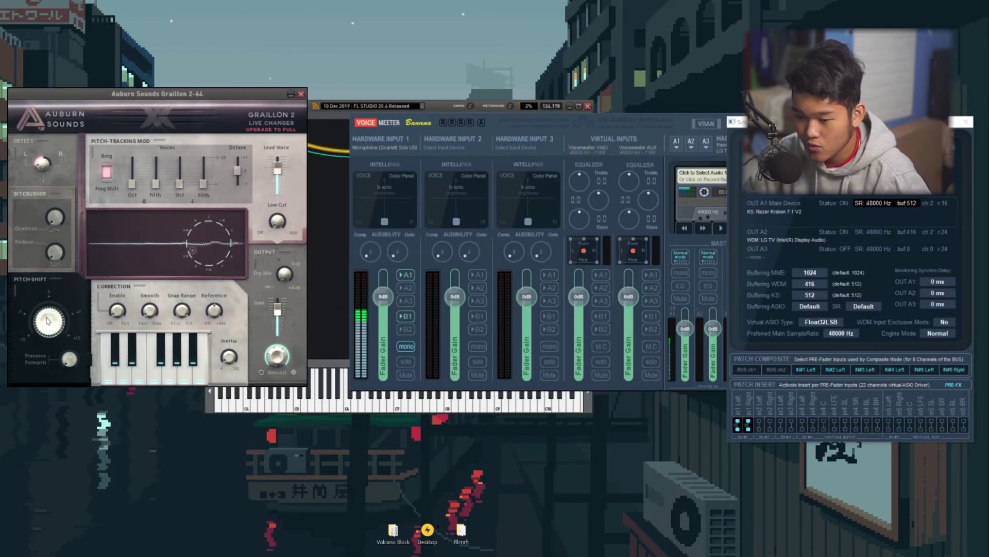
- Try Graillon's Pitch-Shift upward and downward on the microphone, reset it to its default, and enable pitch correction
drag(52, 330, 52, 323)
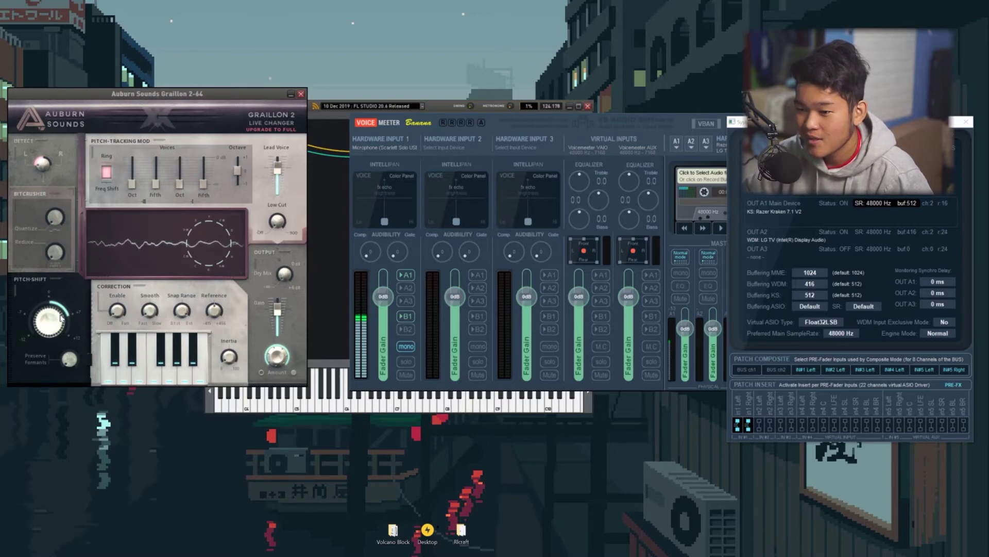
drag(56, 323, 52, 413)
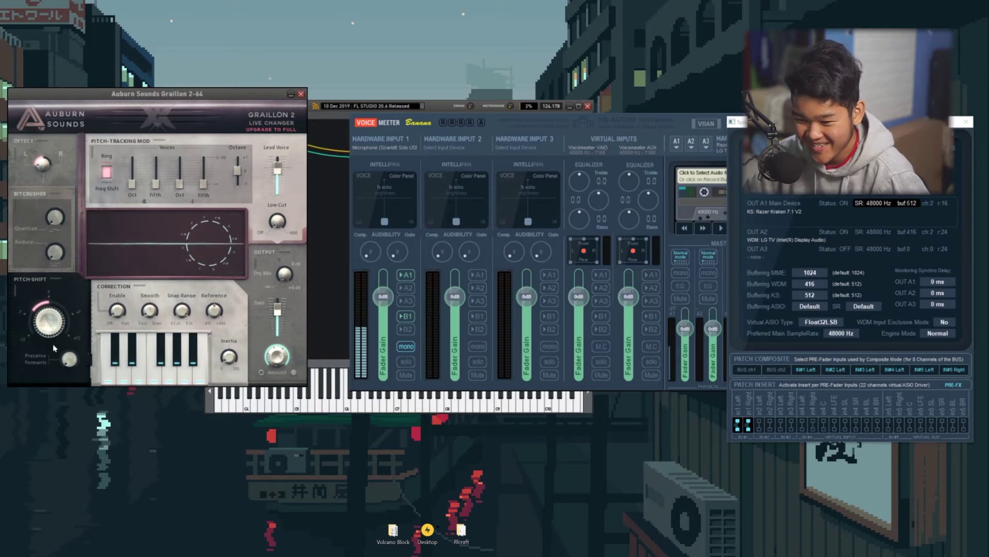
double_click(52, 326)
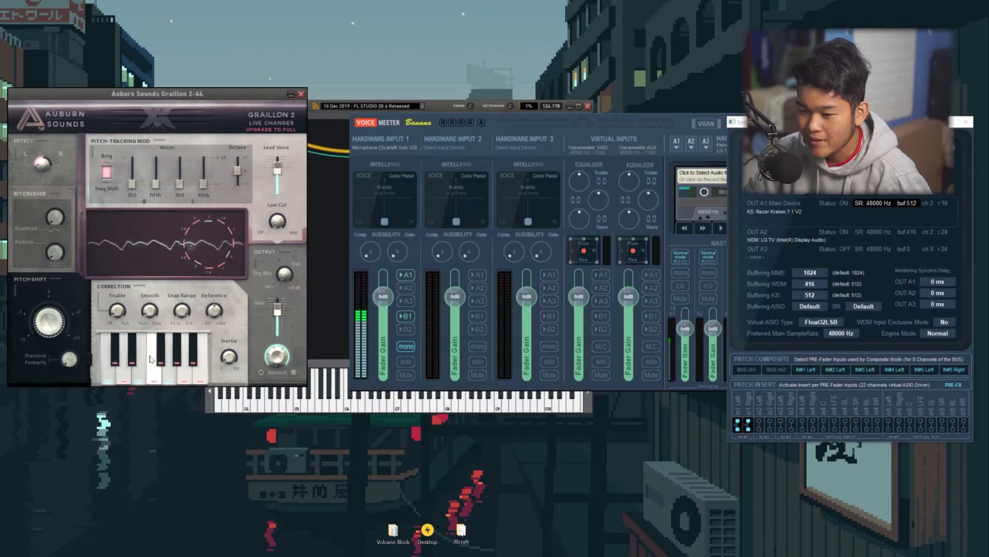
click(120, 314)
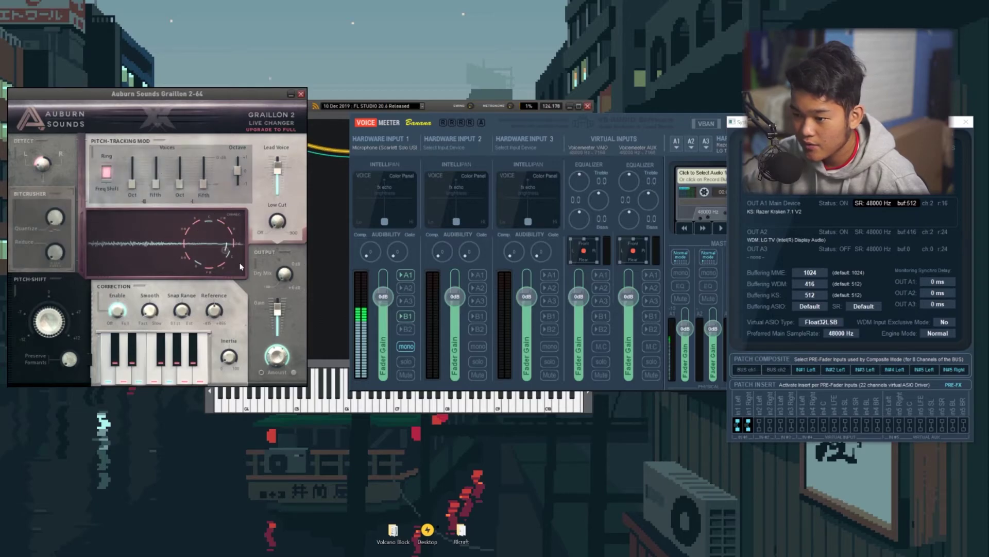
mouse_move(114, 315)
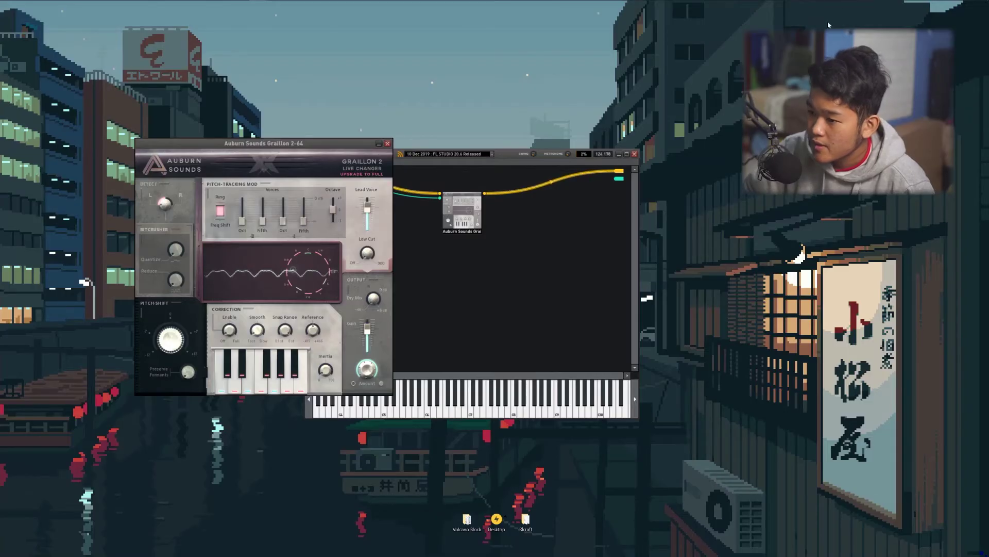
- Find IL Minihost Modular (64bit) with Windows search, launch it and dismiss its start screen
mouse_move(829, 1)
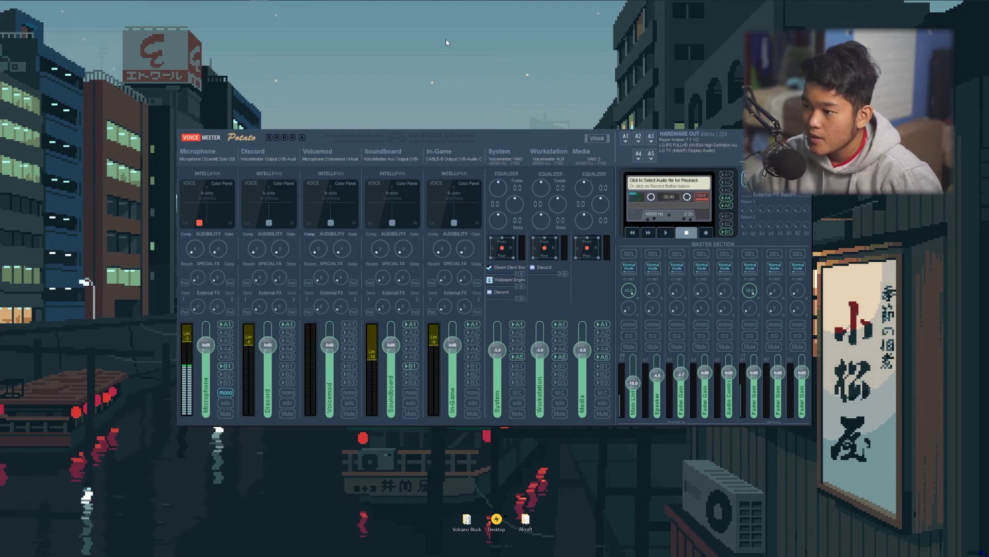
click(9, 7)
click(29, 6)
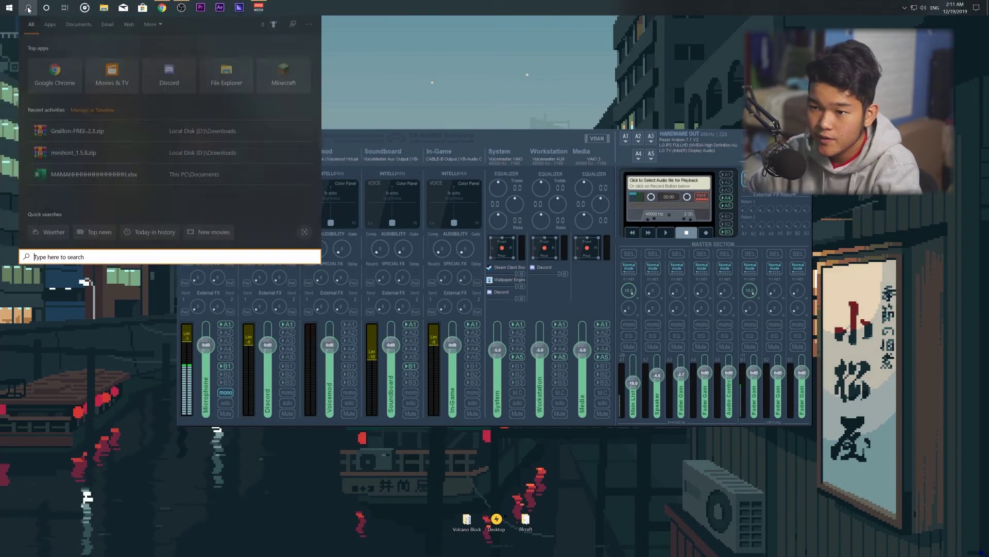
text(minihost)
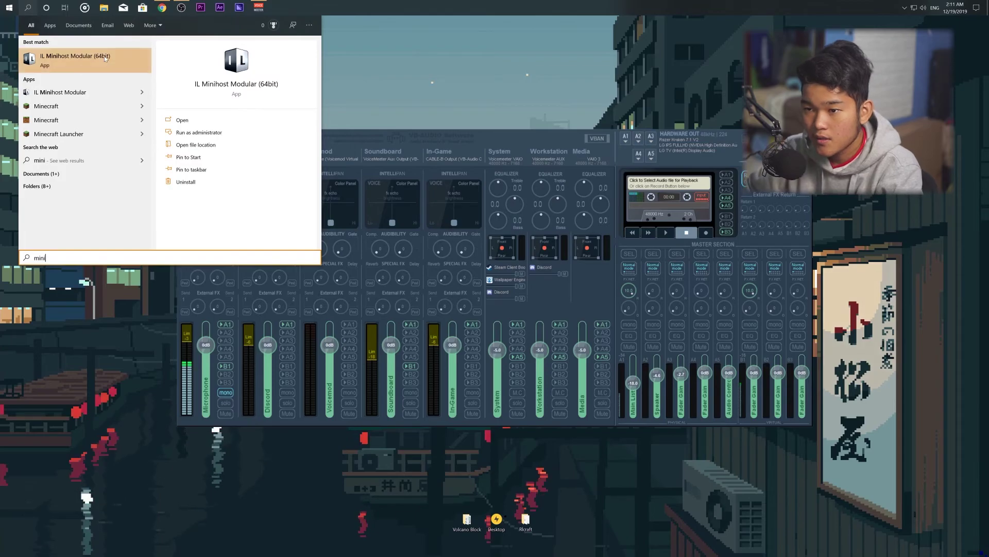
click(208, 126)
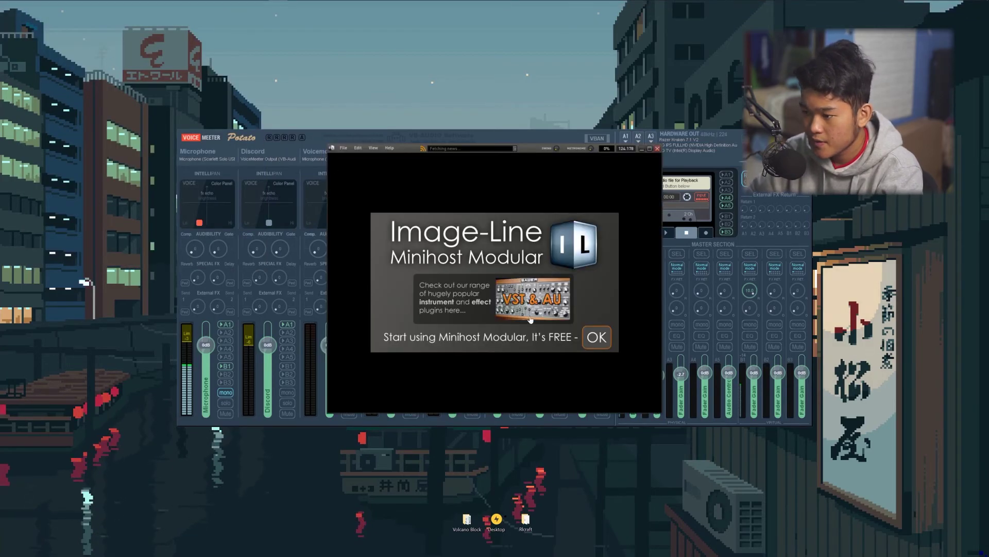
click(598, 340)
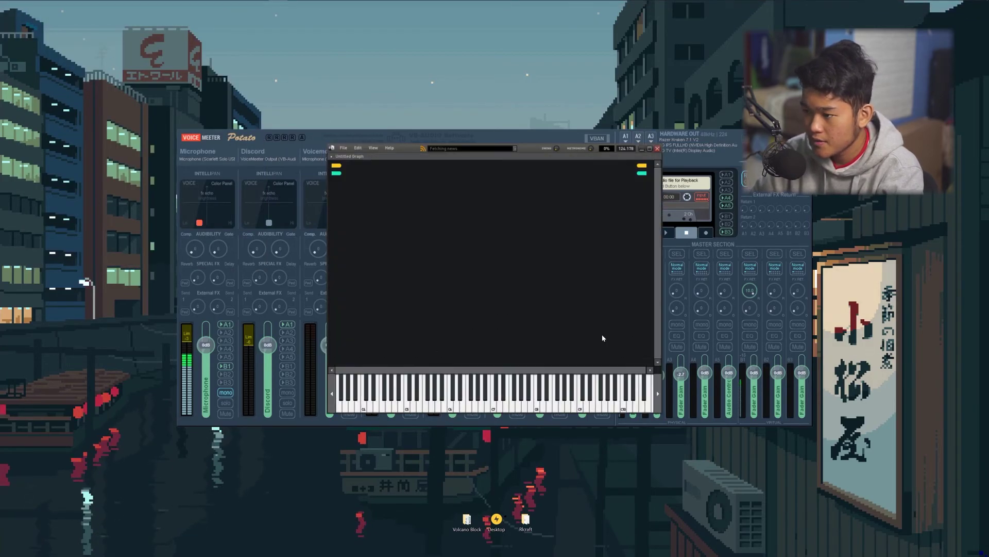
- Try to set Minihost's ASIO device to Voicemeeter Potato Insert Virtual ASIO, and close the preferences and Minihost
click(344, 148)
click(361, 198)
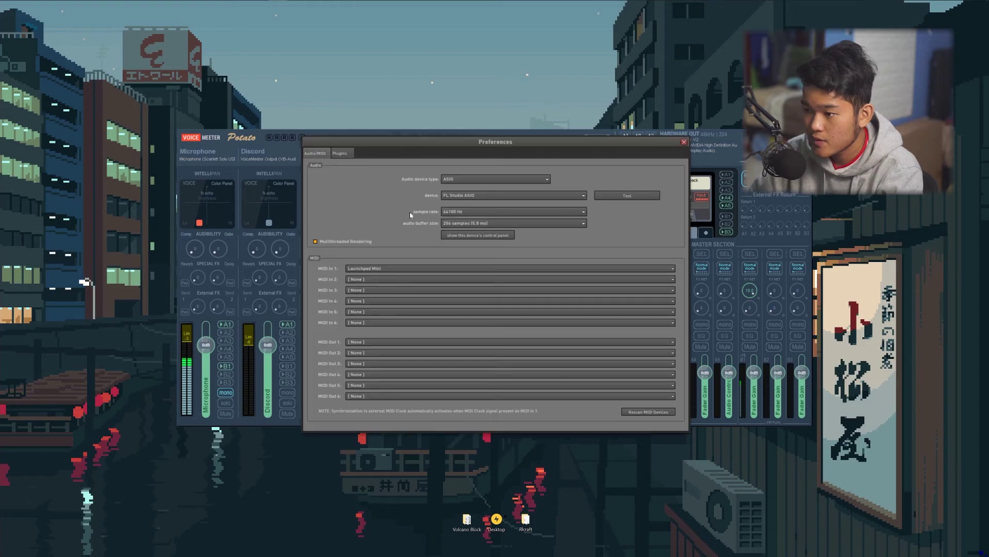
click(466, 196)
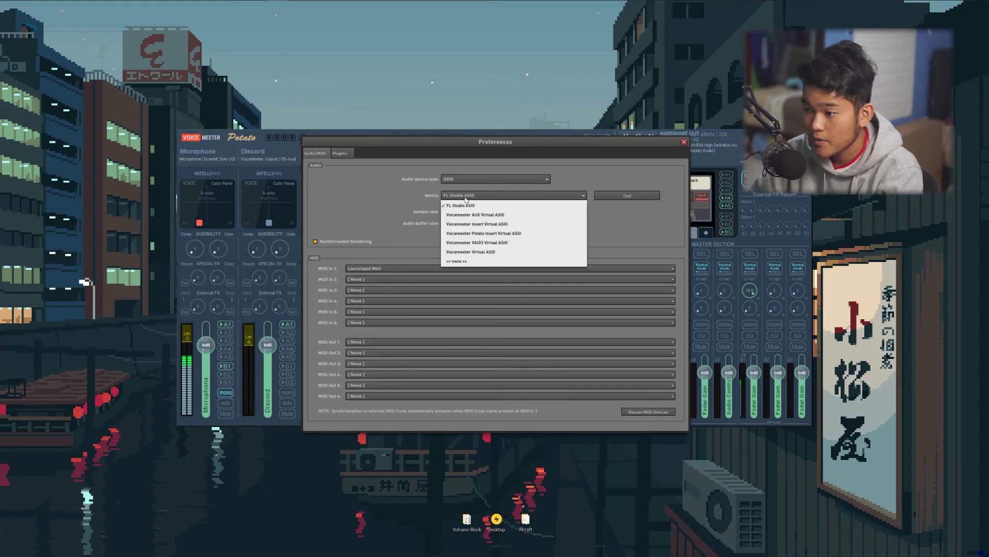
click(523, 233)
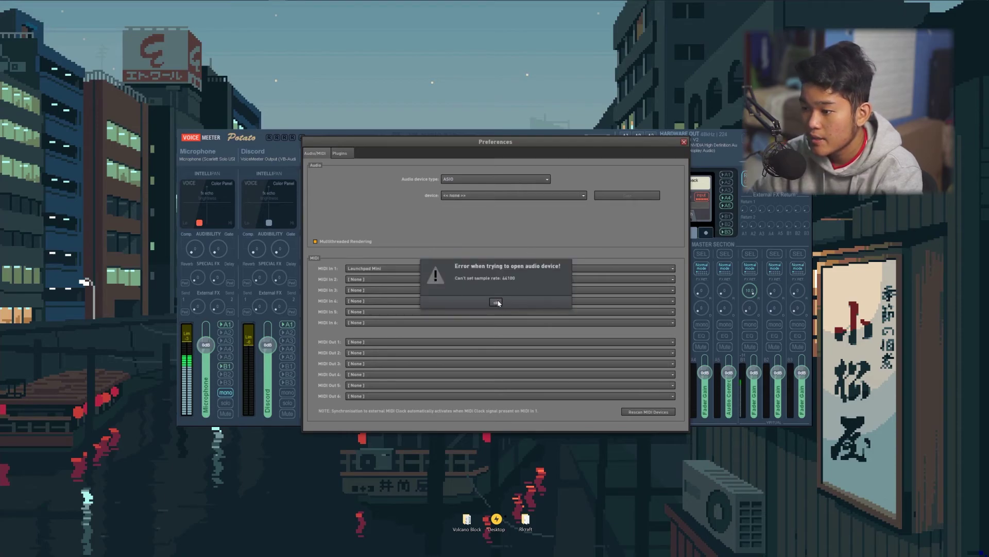
click(496, 302)
drag(616, 143, 494, 146)
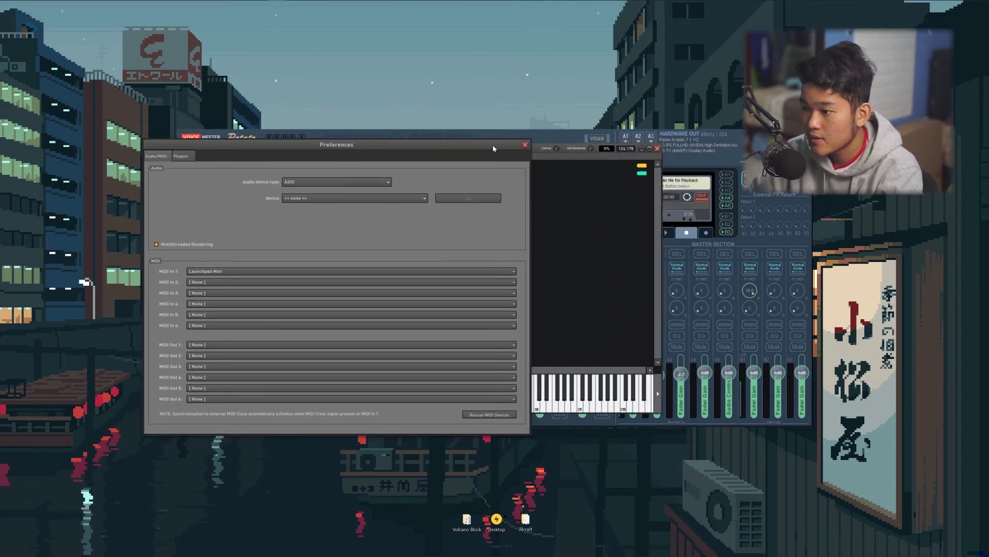
click(525, 145)
click(657, 148)
- Open Voicemeeter Potato's system settings and change the Preferred Main SampleRate
click(744, 154)
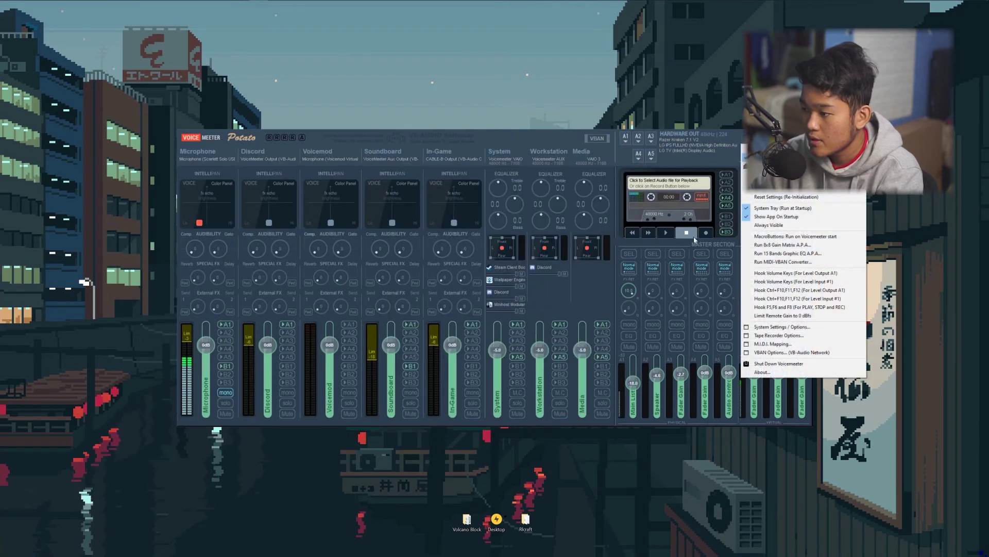
click(777, 329)
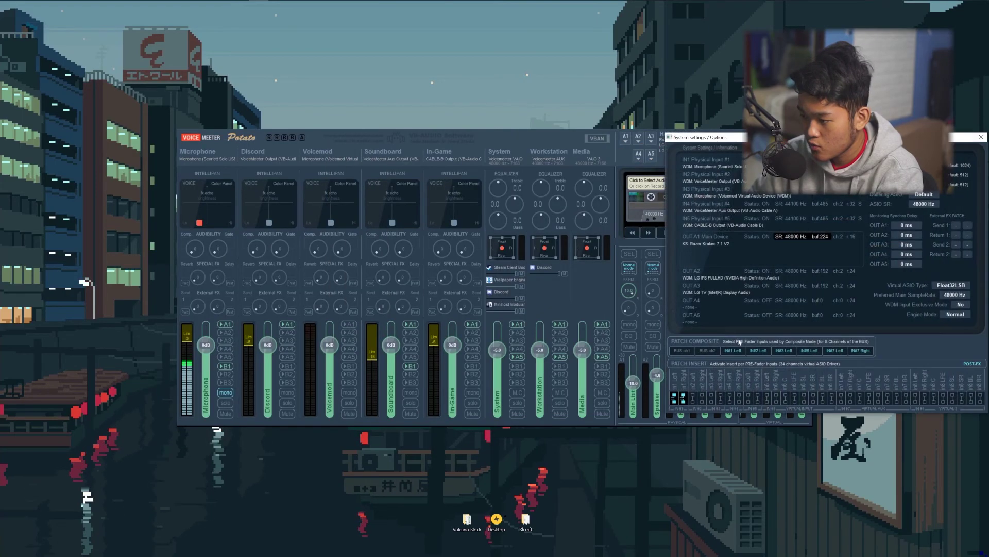
click(952, 294)
click(951, 313)
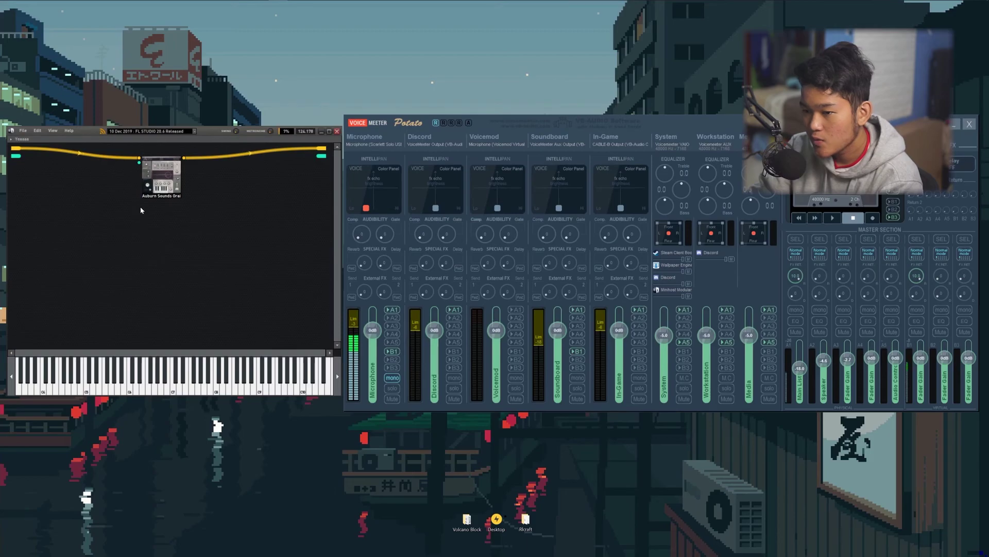
- Open the Graillon plug-in from its node in the graph and place its window over the Minihost window
click(162, 174)
drag(470, 193, 157, 144)
mouse_move(95, 334)
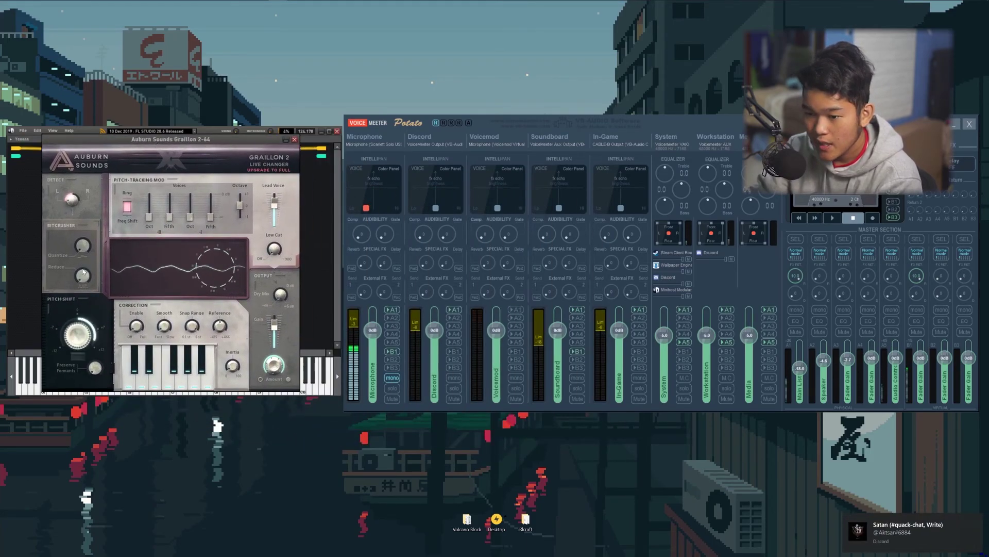